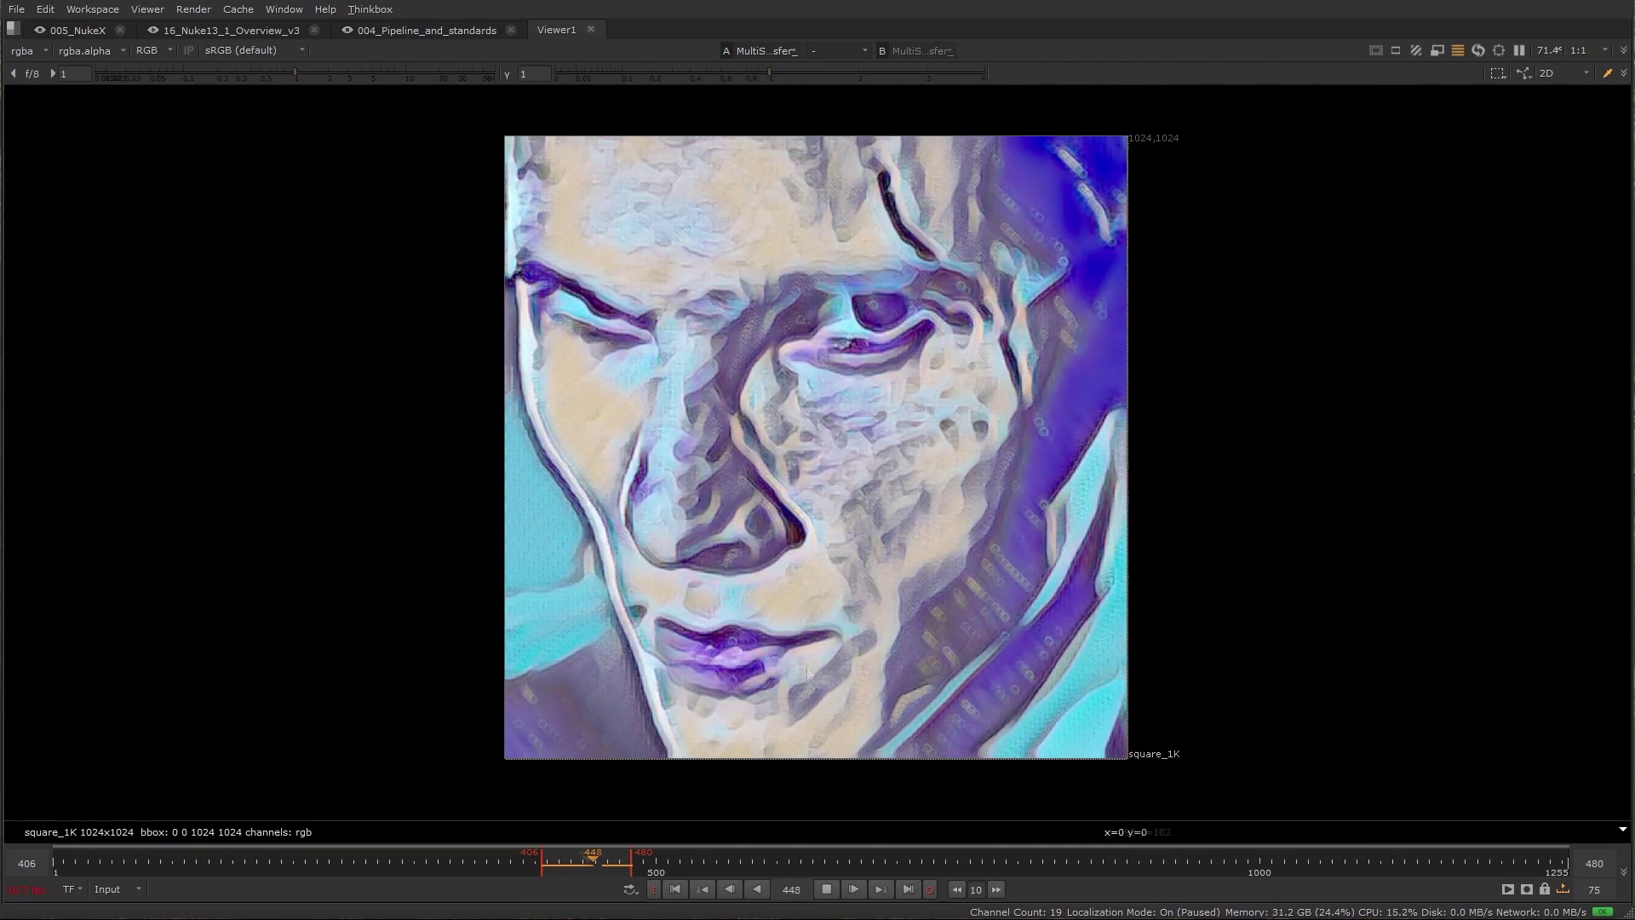
- Show the MultiStyleTransfer_mosaic_1 output in the maximized Viewer instead of the pencil-style result
key("space")
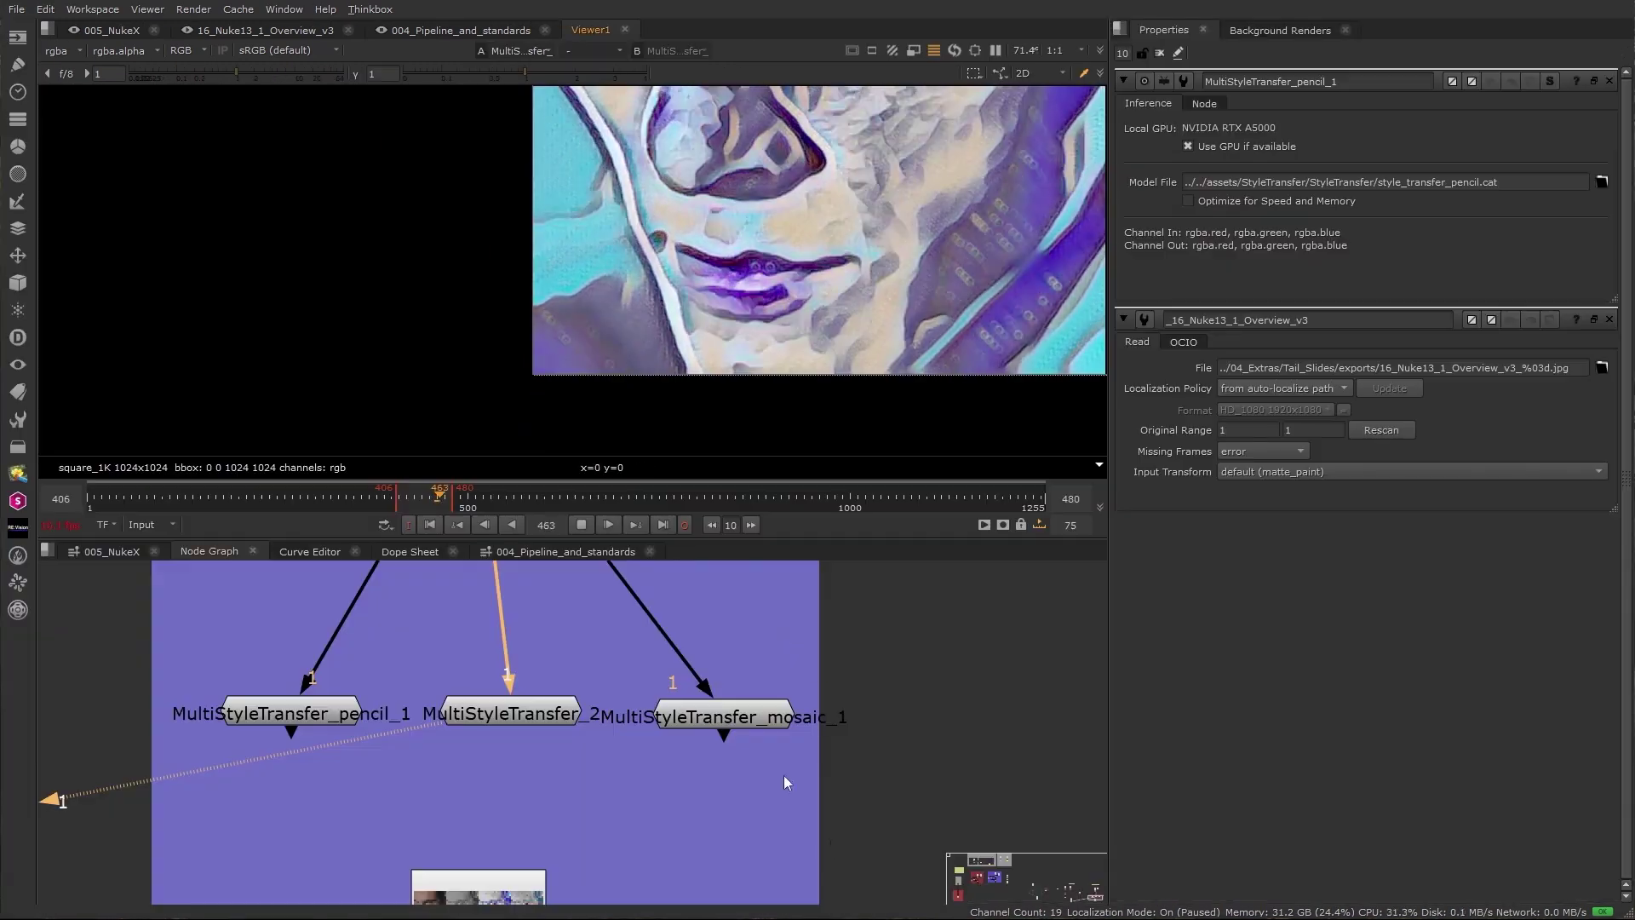
key("1")
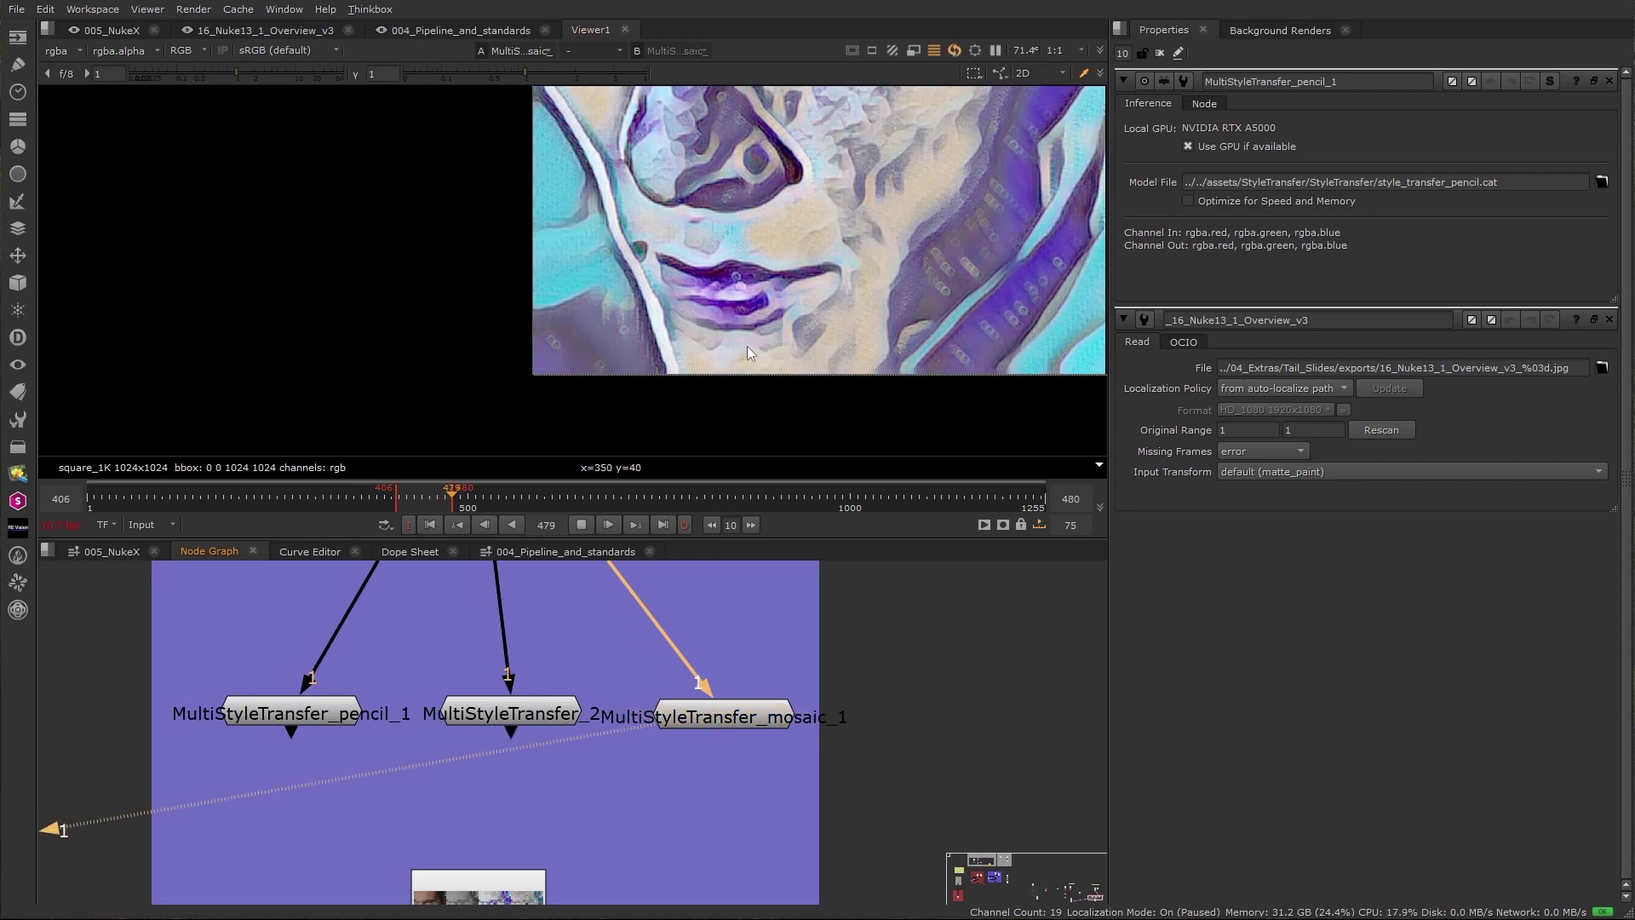
scroll(737, 366, "up", 3)
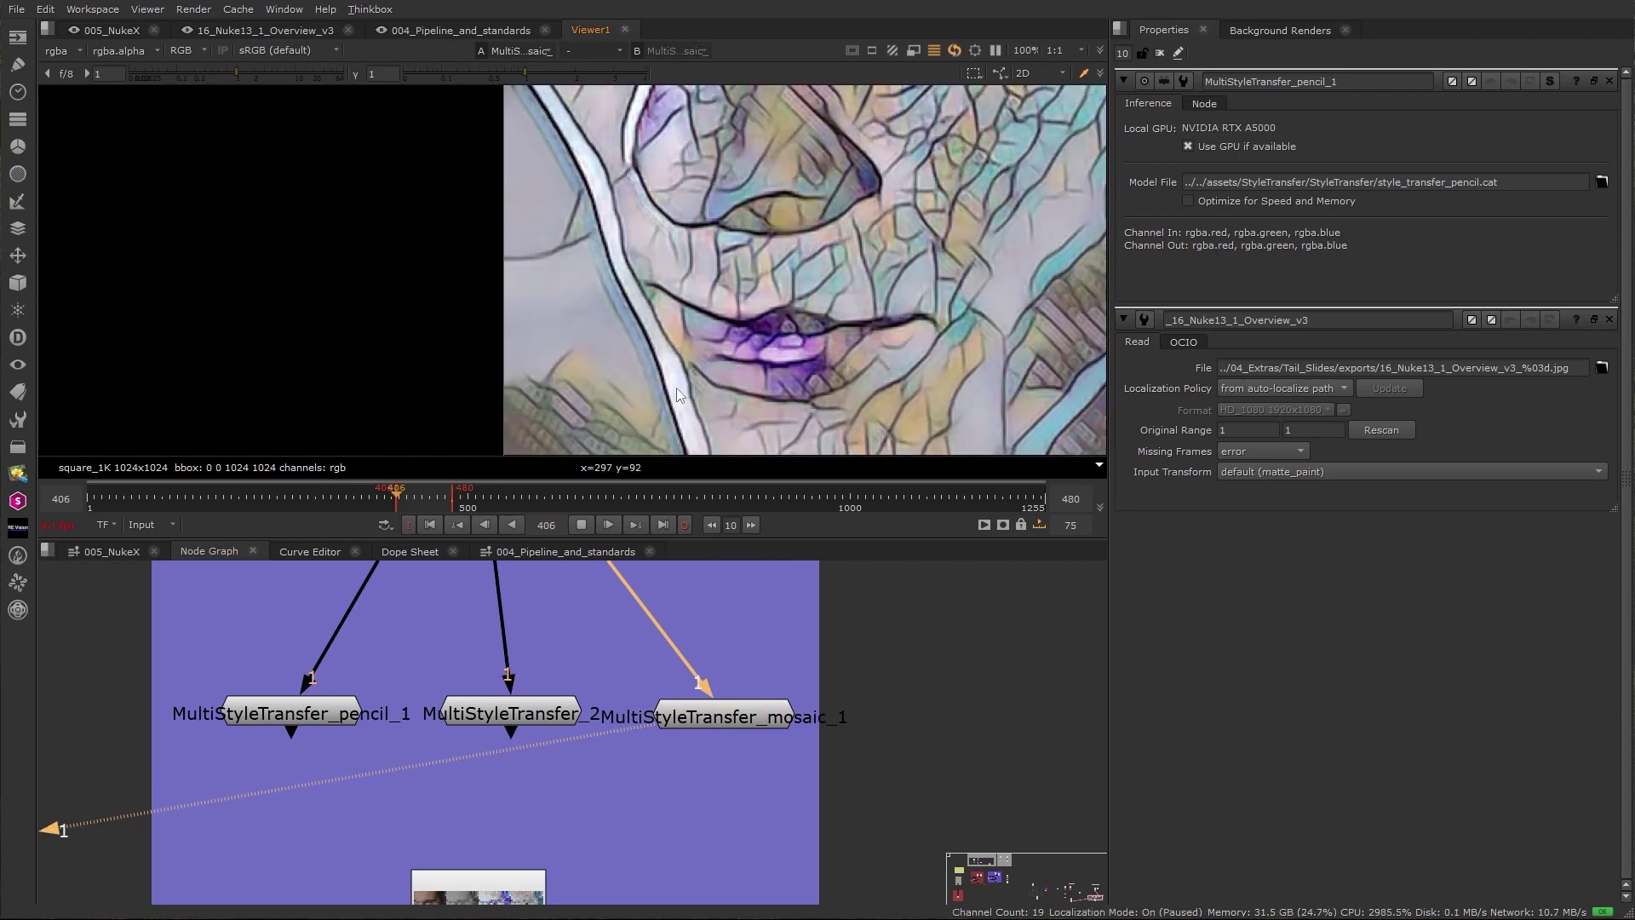
key("space")
scroll(779, 467, "down", 2)
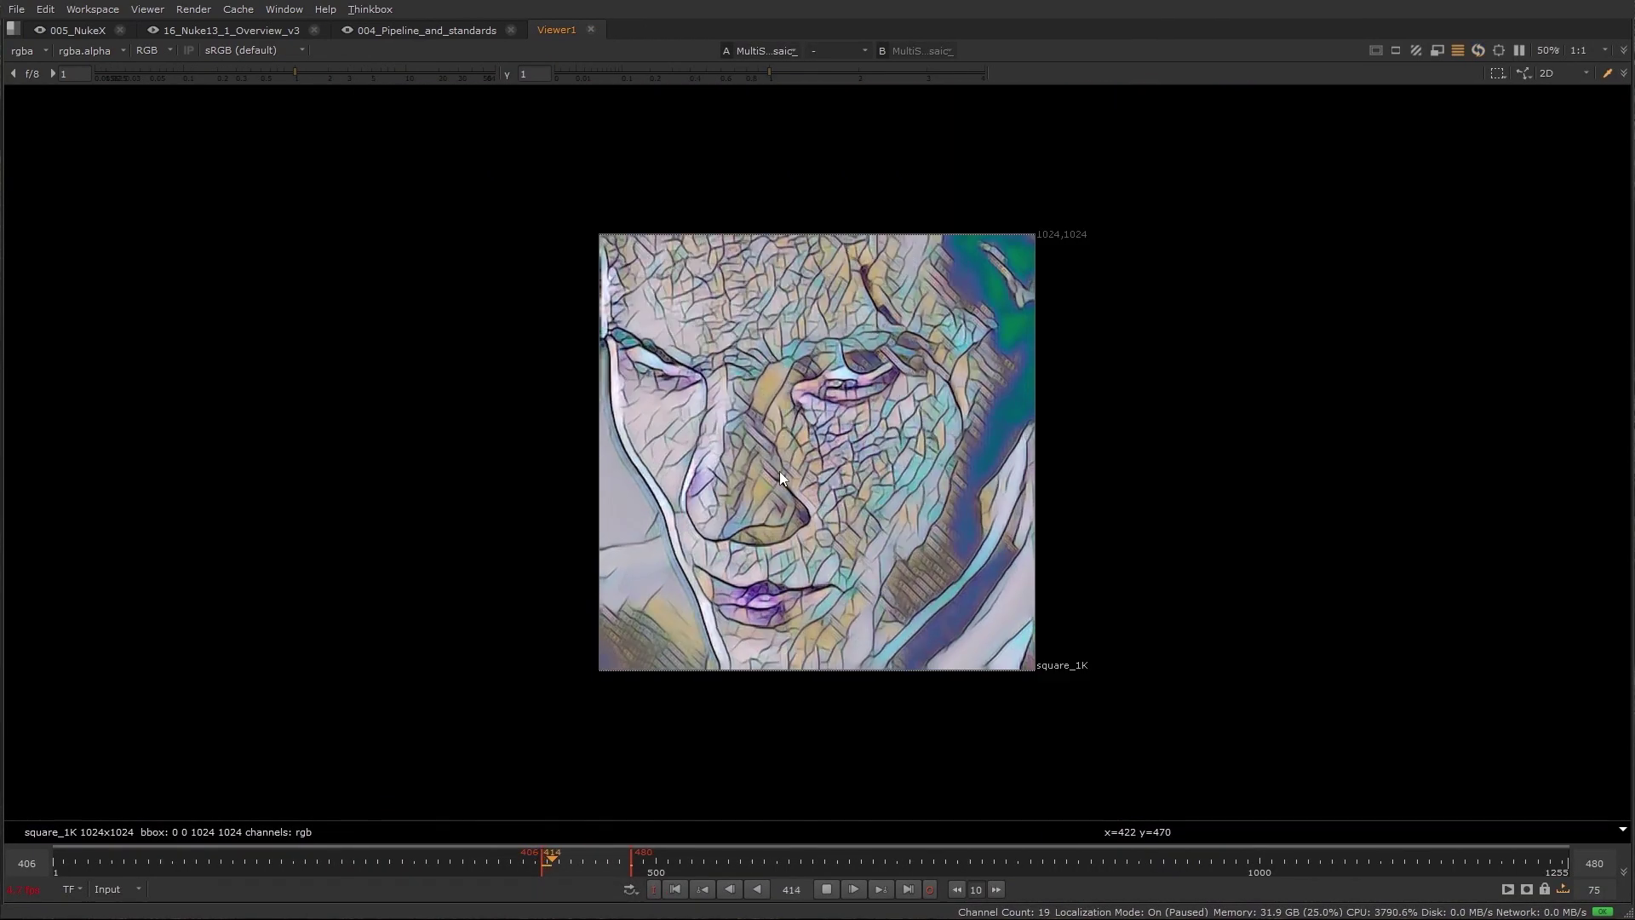
scroll(779, 471, "up", 2)
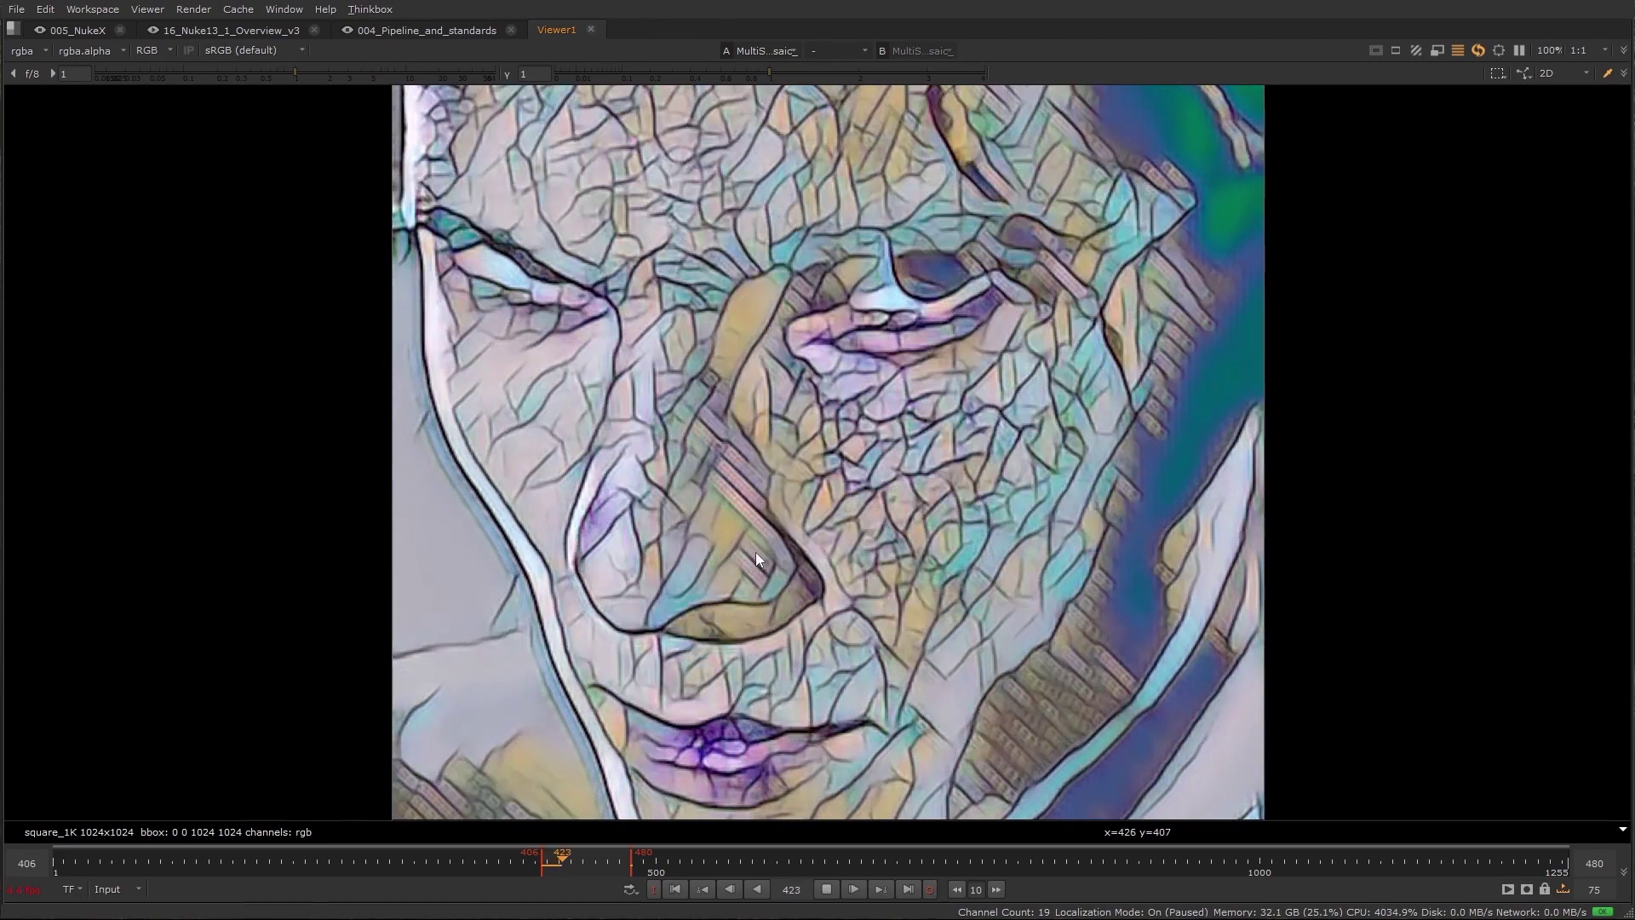
scroll(756, 558, "down", 1)
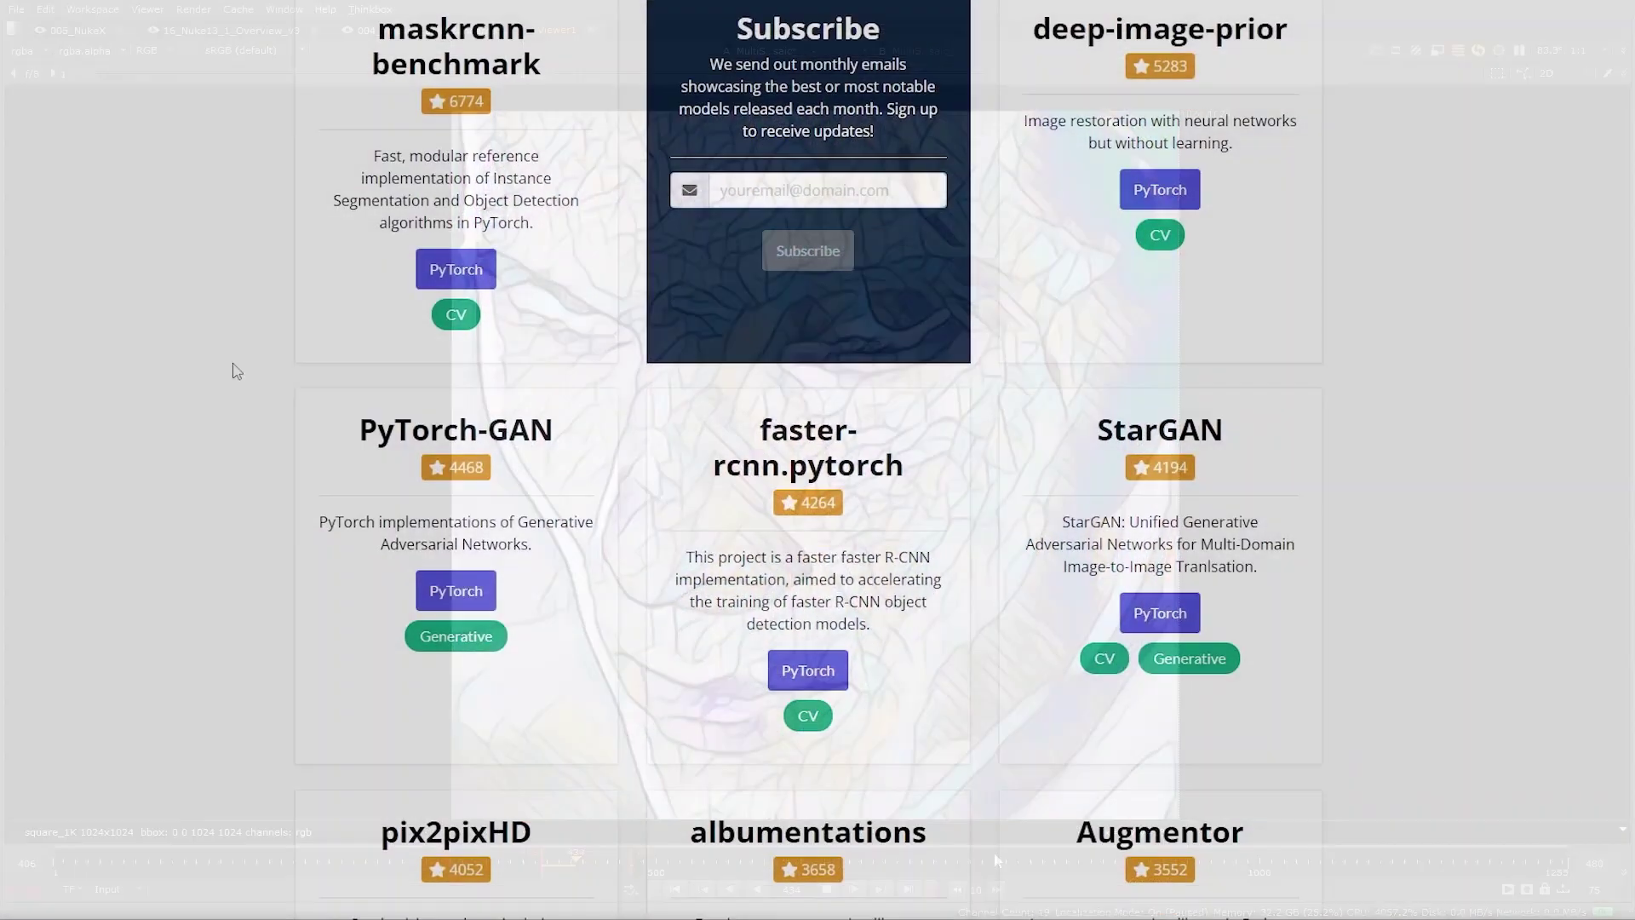
- Scroll the Model Zoo catalogue down through the PyTorch model cards to the espnet and TTS entries
scroll(234, 367, "up", 2)
scroll(235, 368, "down", 5)
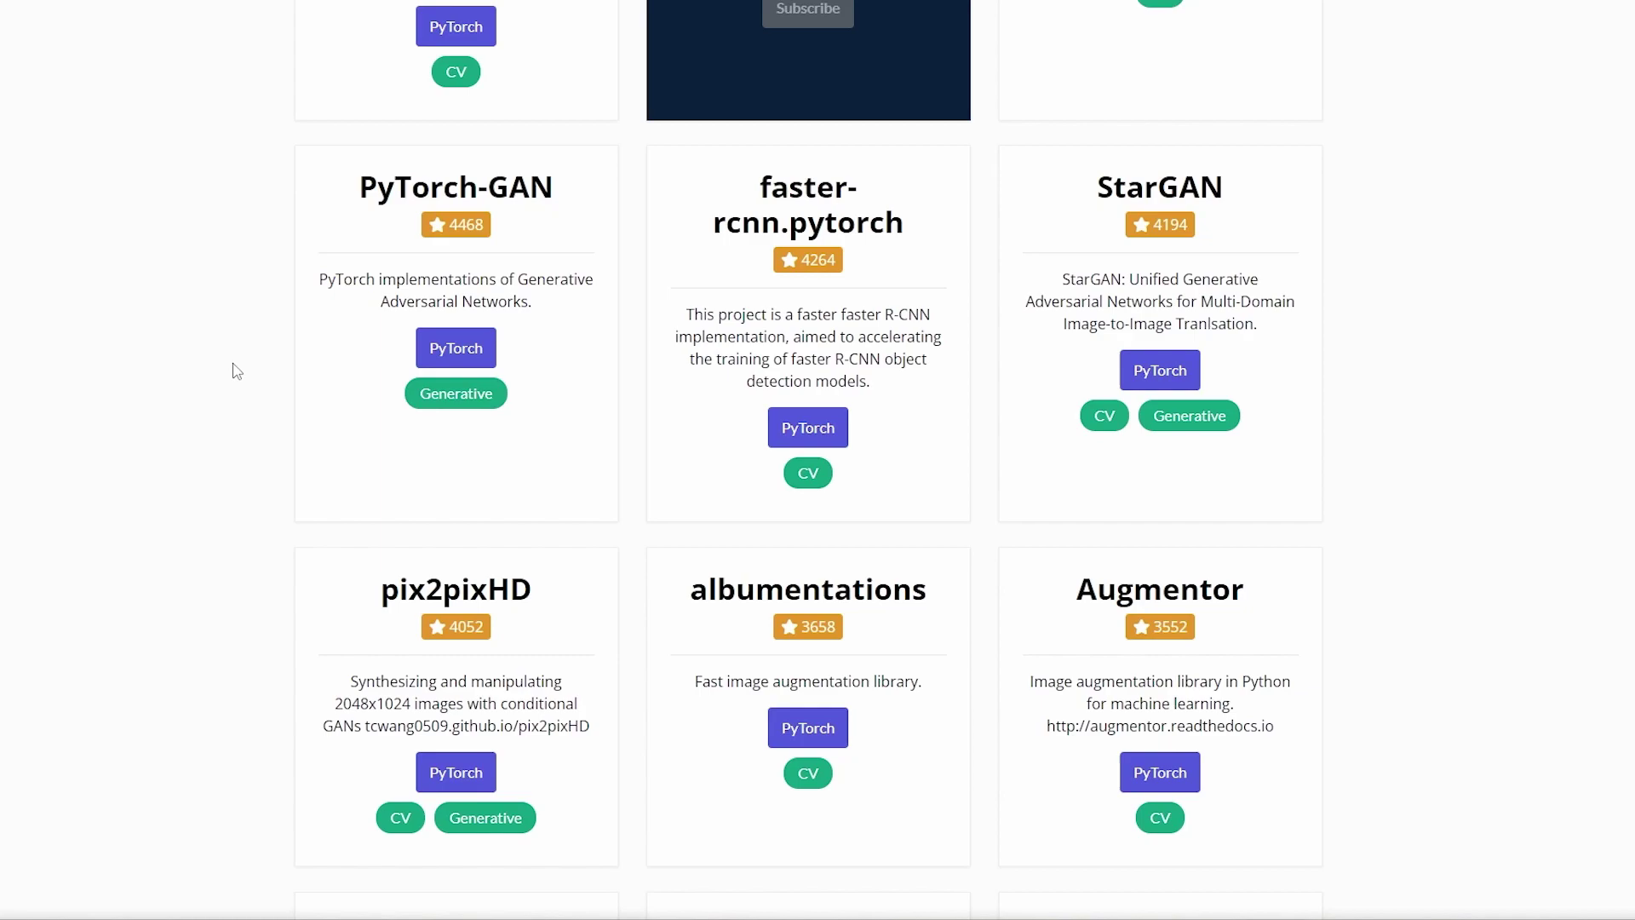
scroll(236, 370, "down", 15)
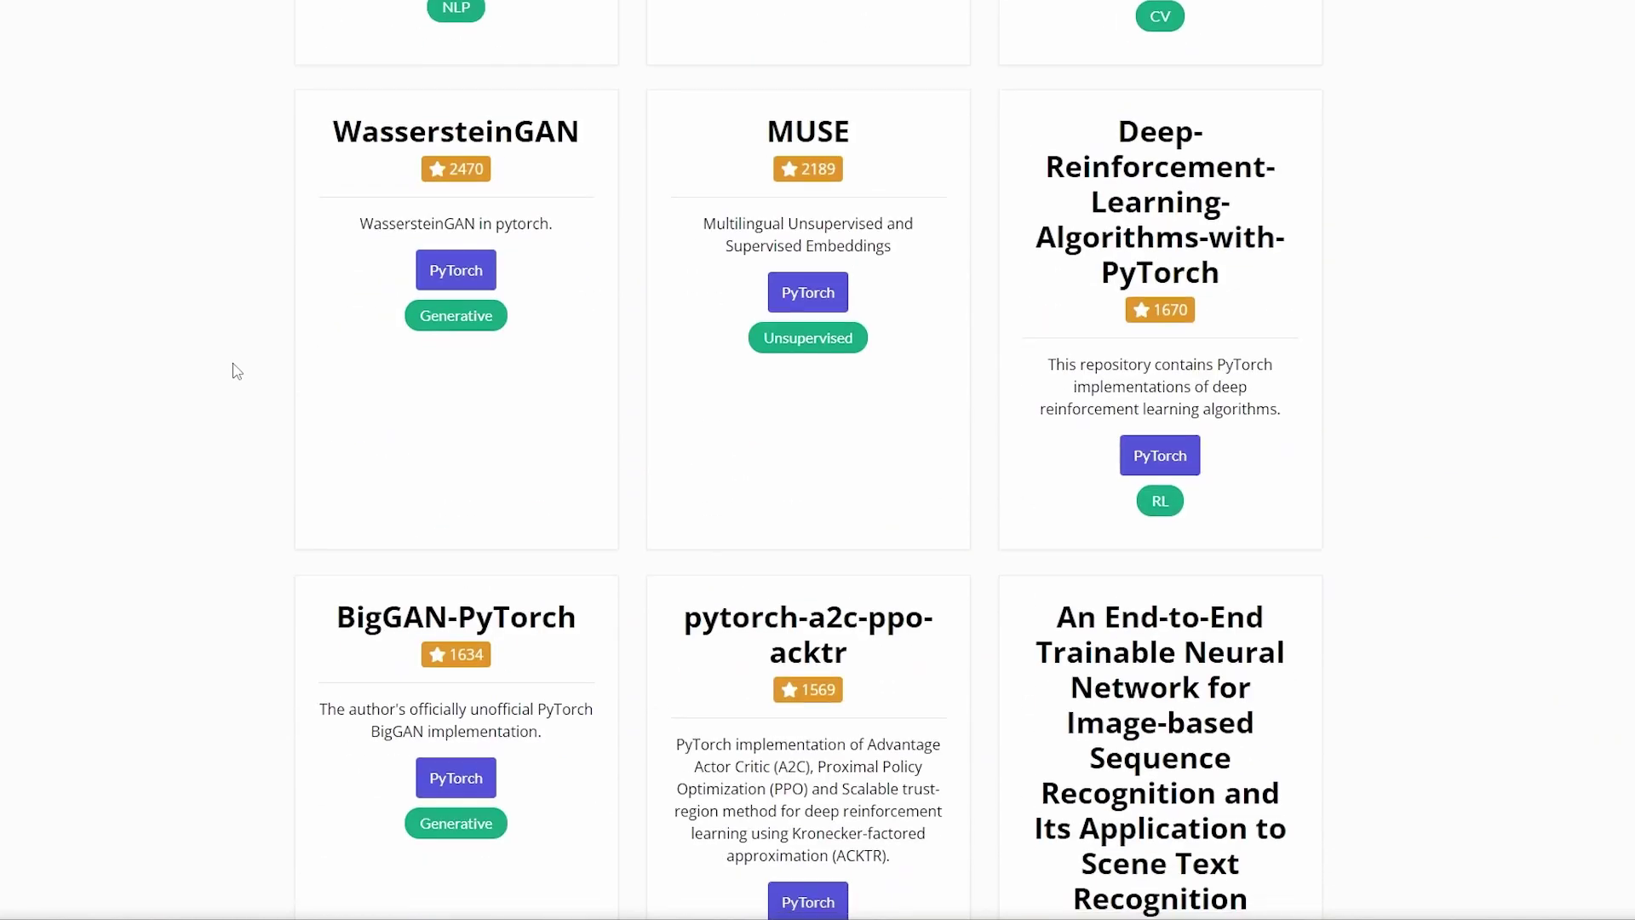
scroll(236, 369, "down", 14)
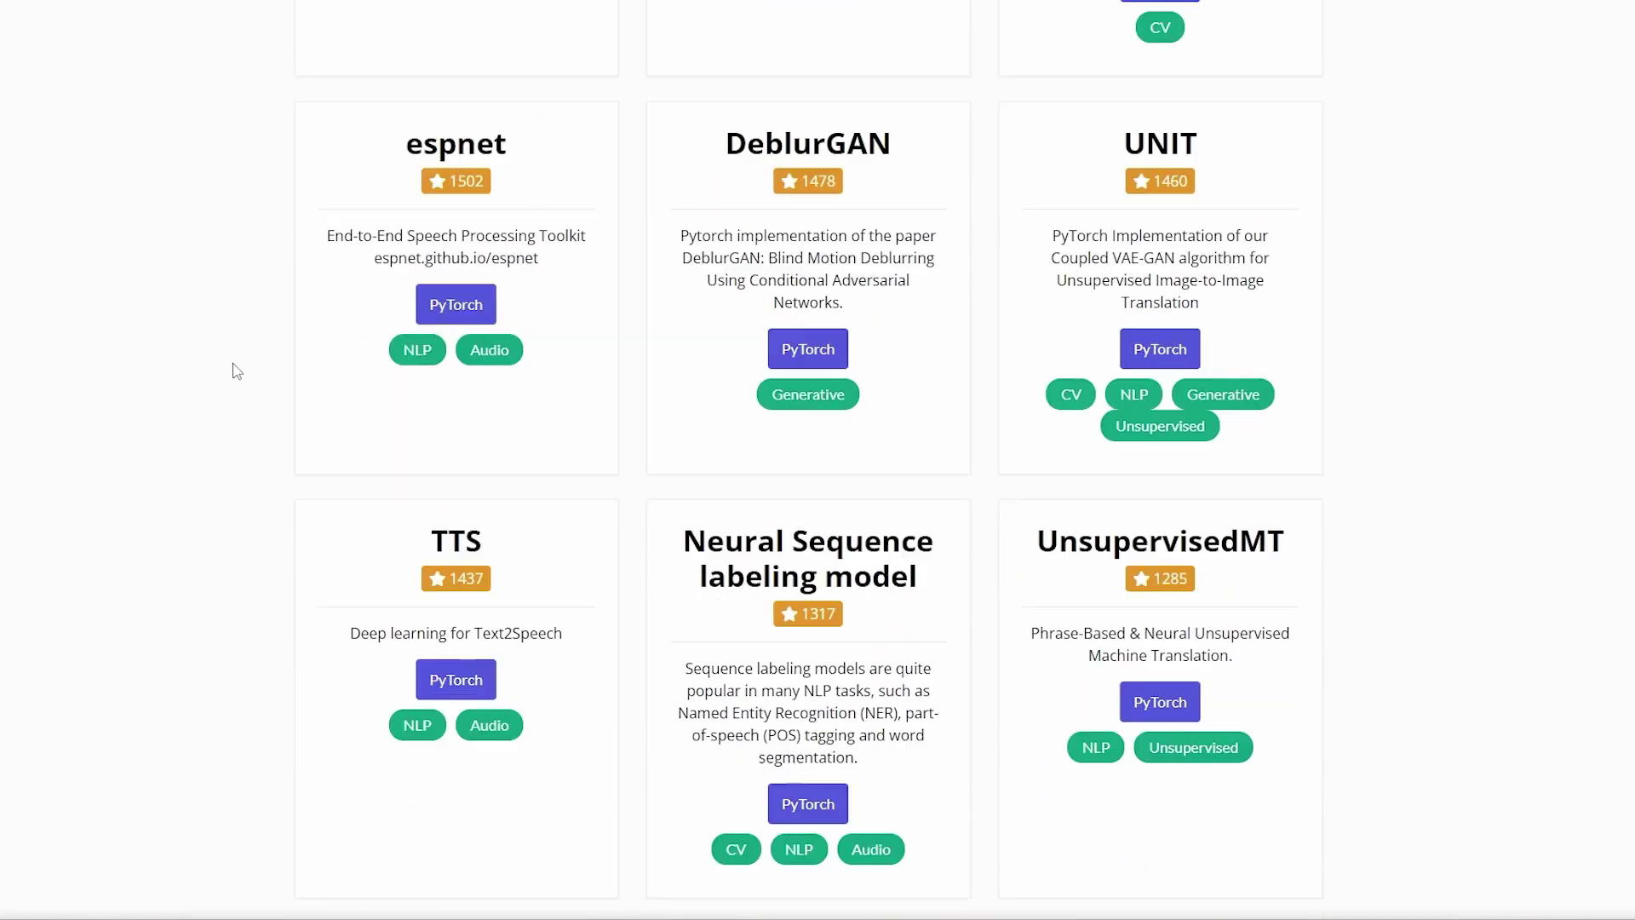
scroll(236, 370, "down", 3)
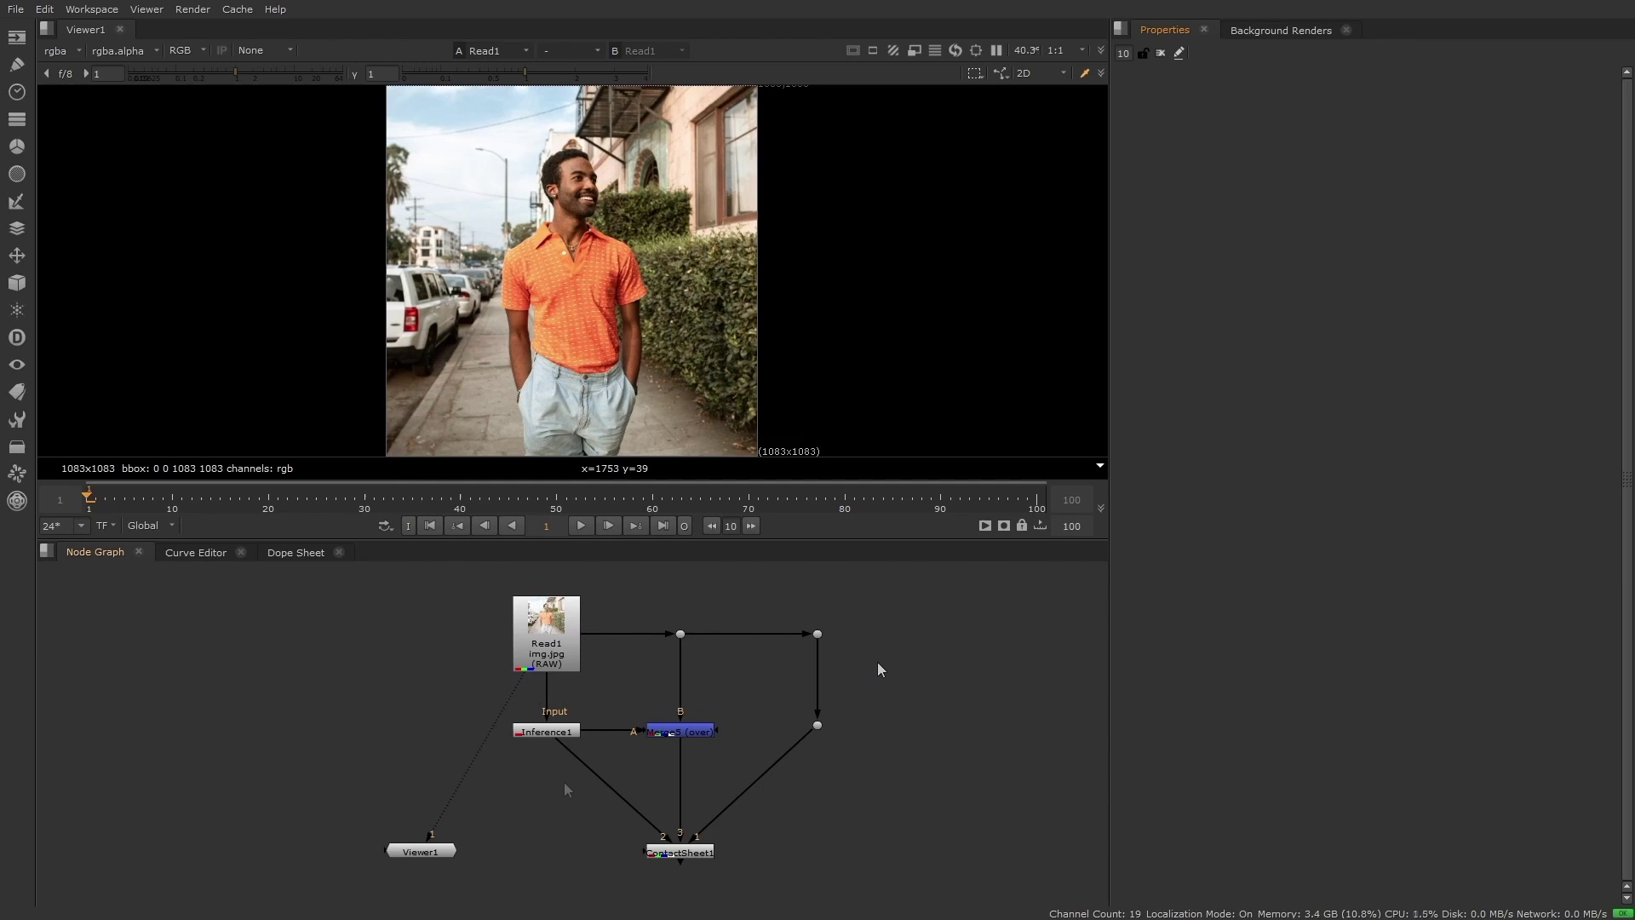
- View ContactSheet1 fitted to the viewer: original photo, red person matte and overlay side by side
left_click(656, 853)
key("1")
key("f")
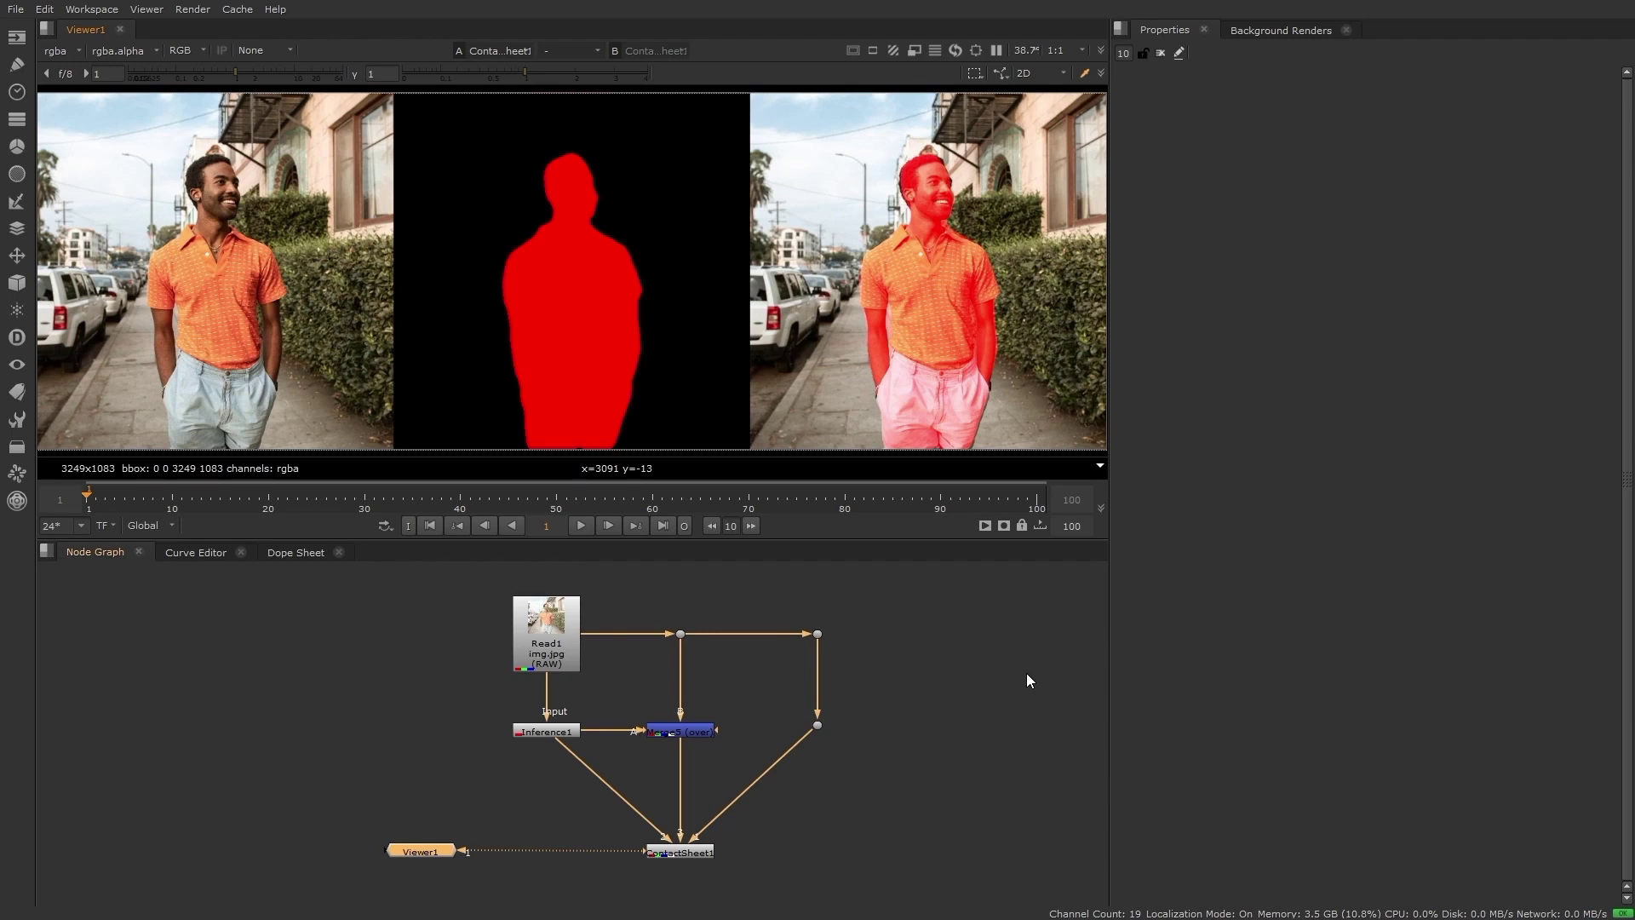
double_click(538, 734)
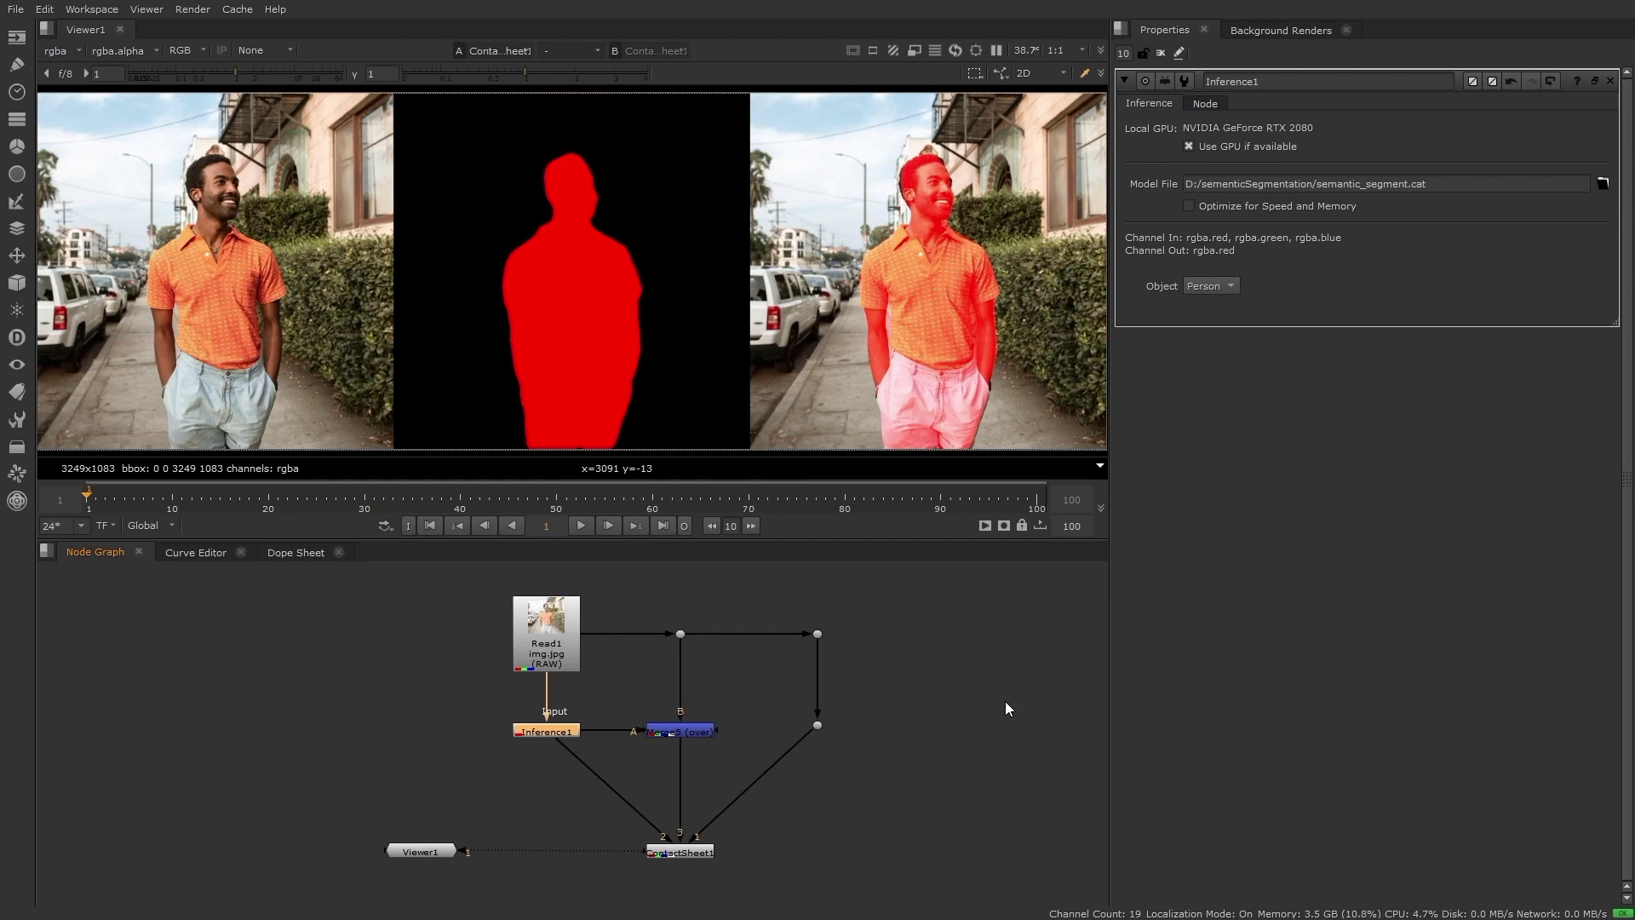
left_click(1229, 290)
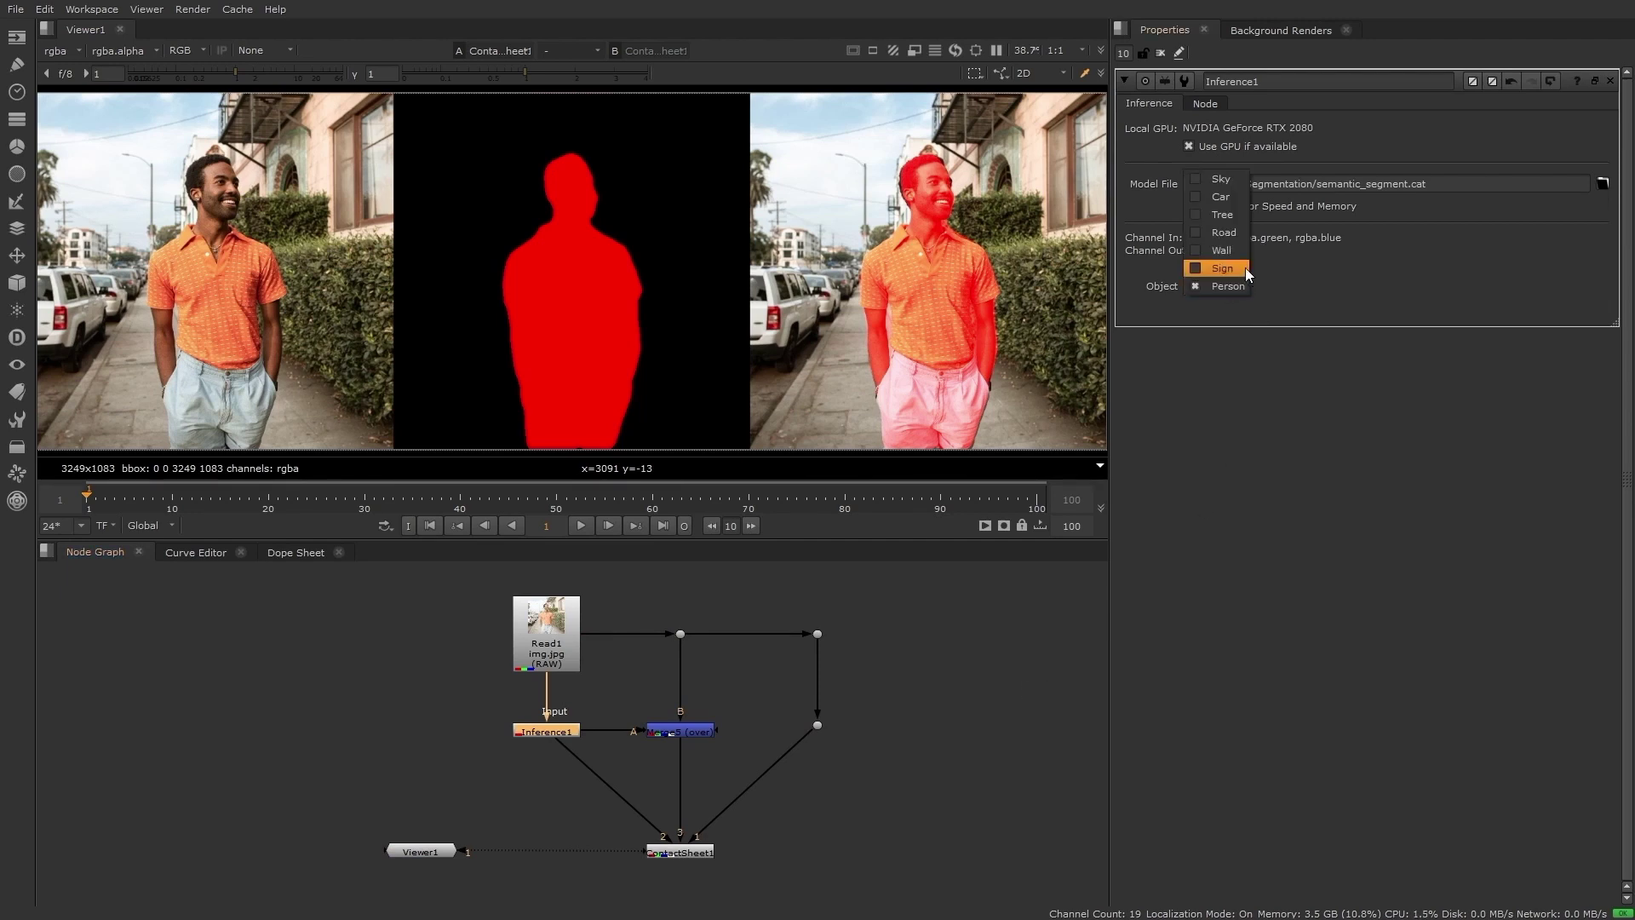
left_click(1240, 198)
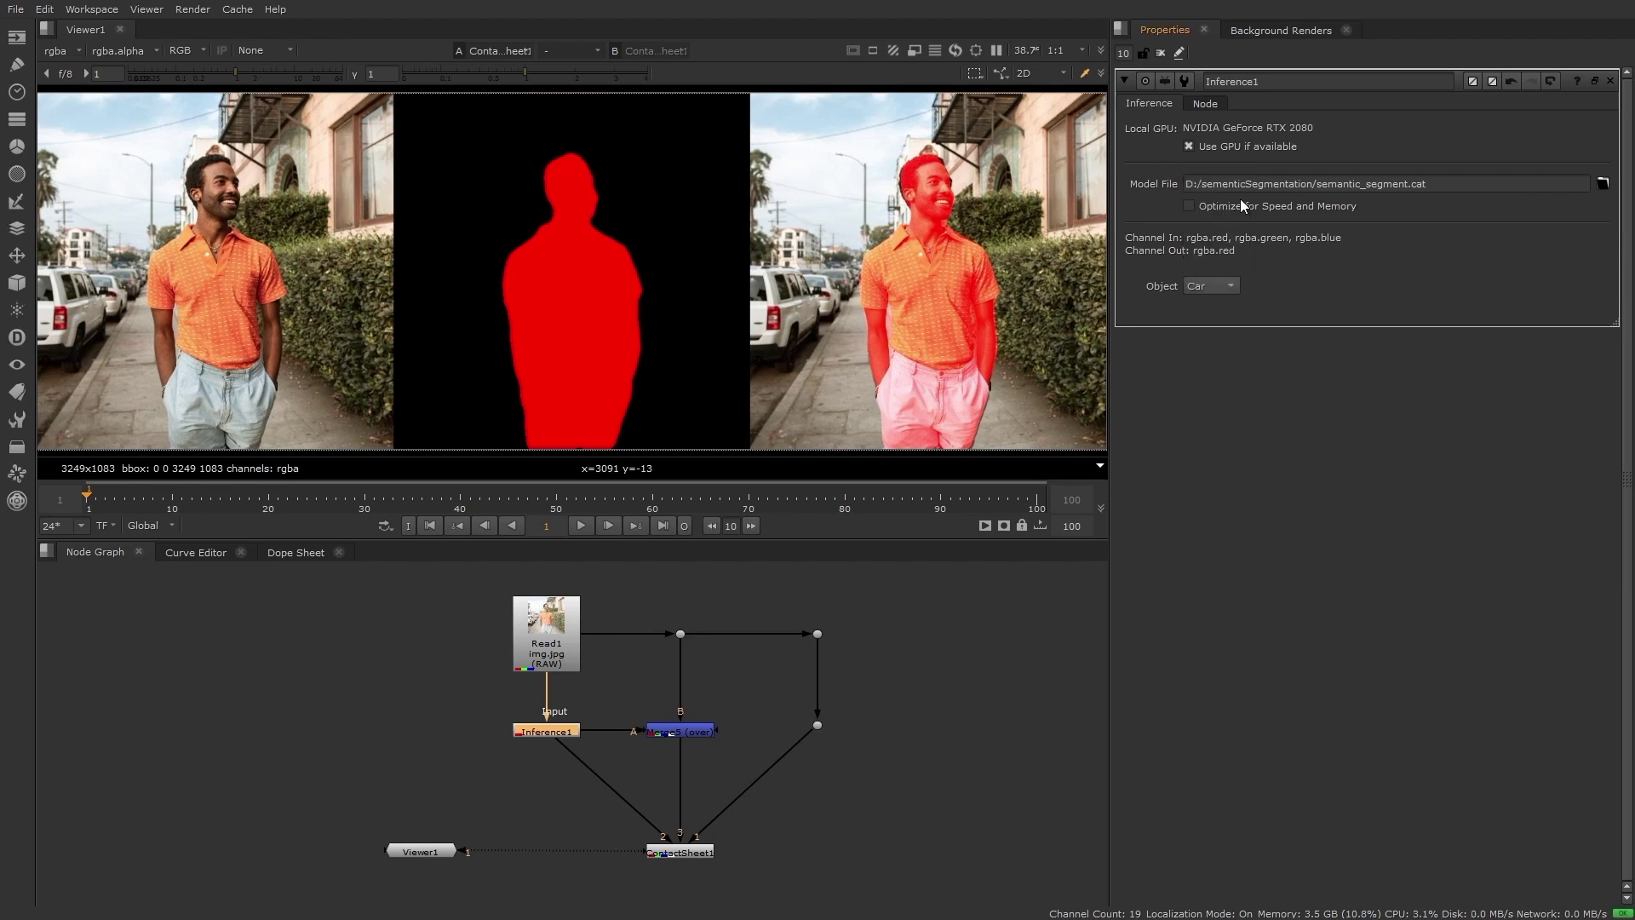
left_click(1234, 286)
left_click(1231, 322)
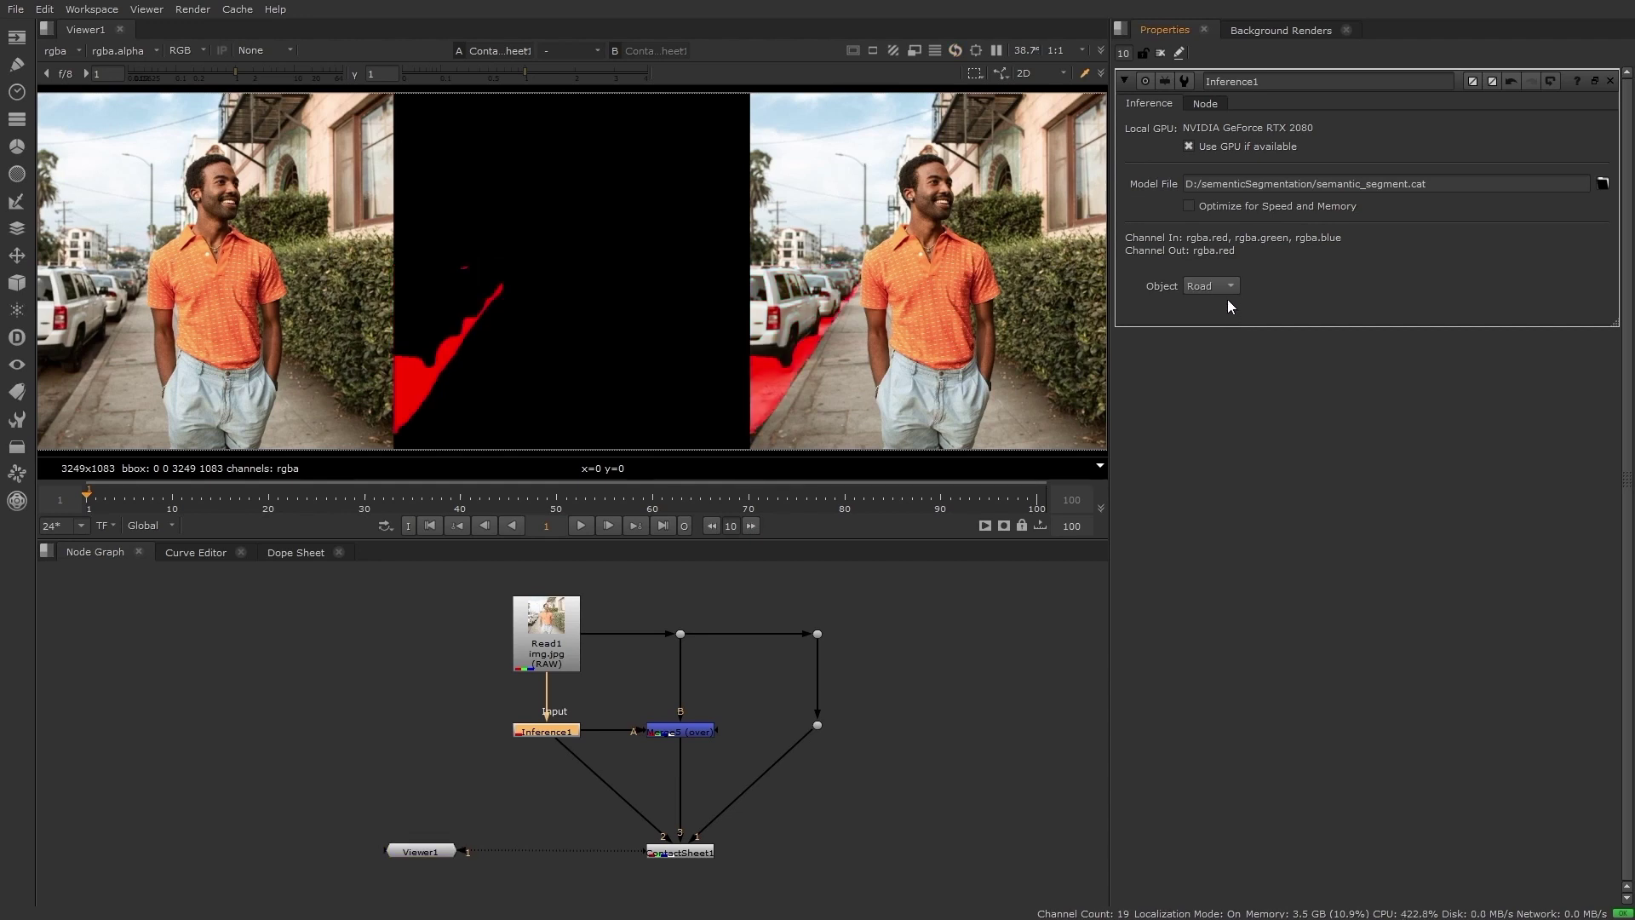
left_click(1229, 286)
left_click(1229, 304)
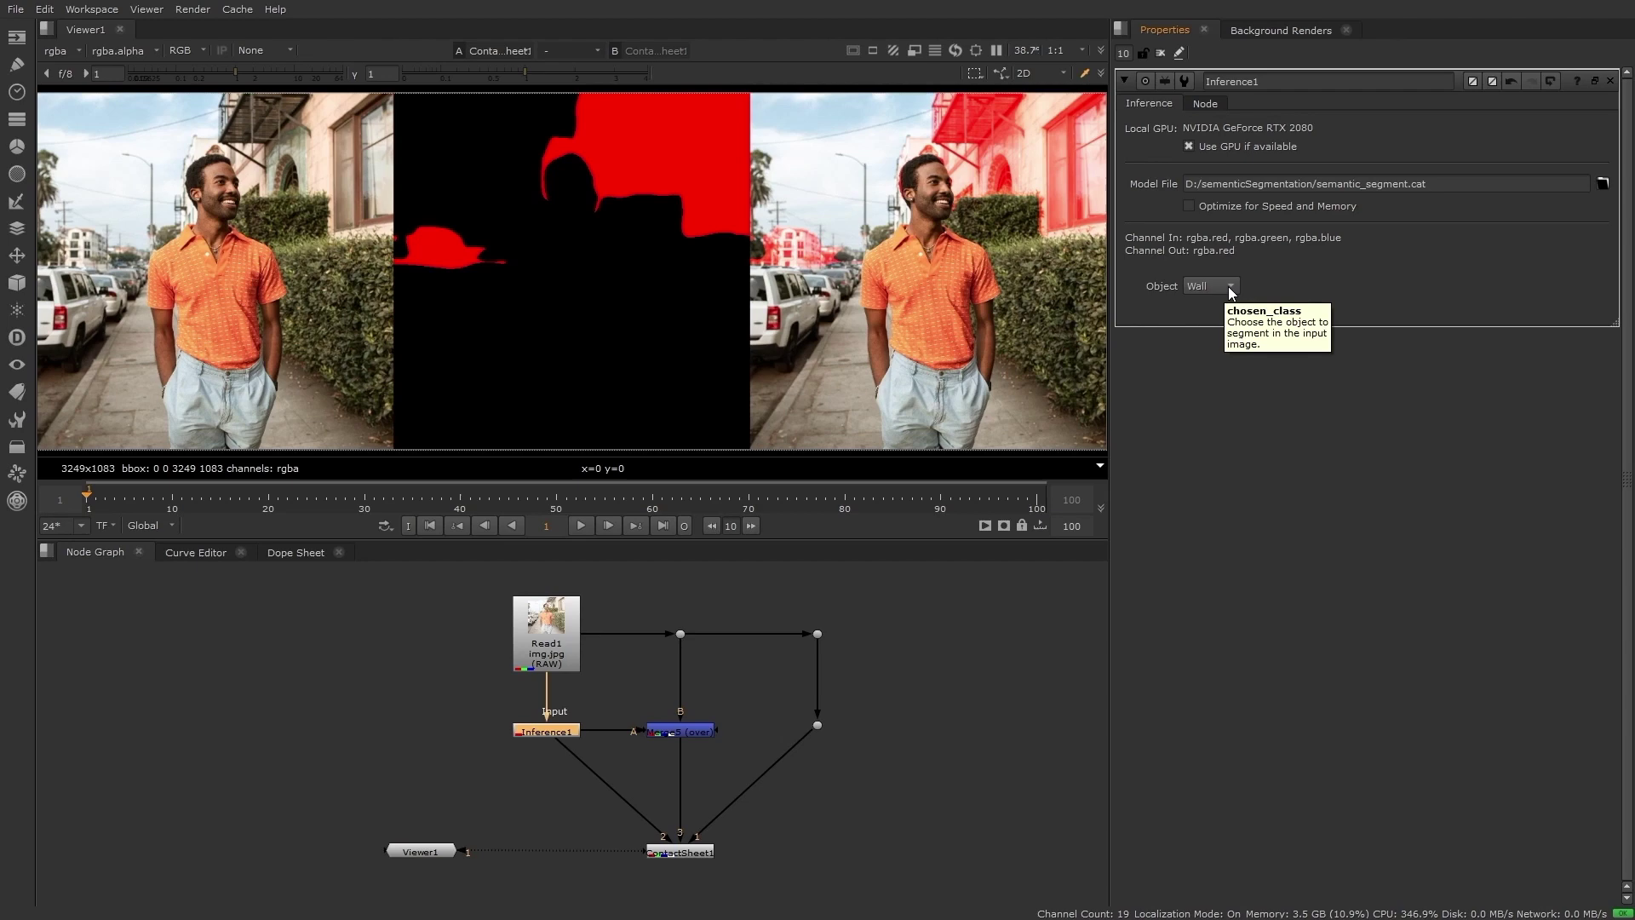
left_click(1228, 287)
left_click(1228, 321)
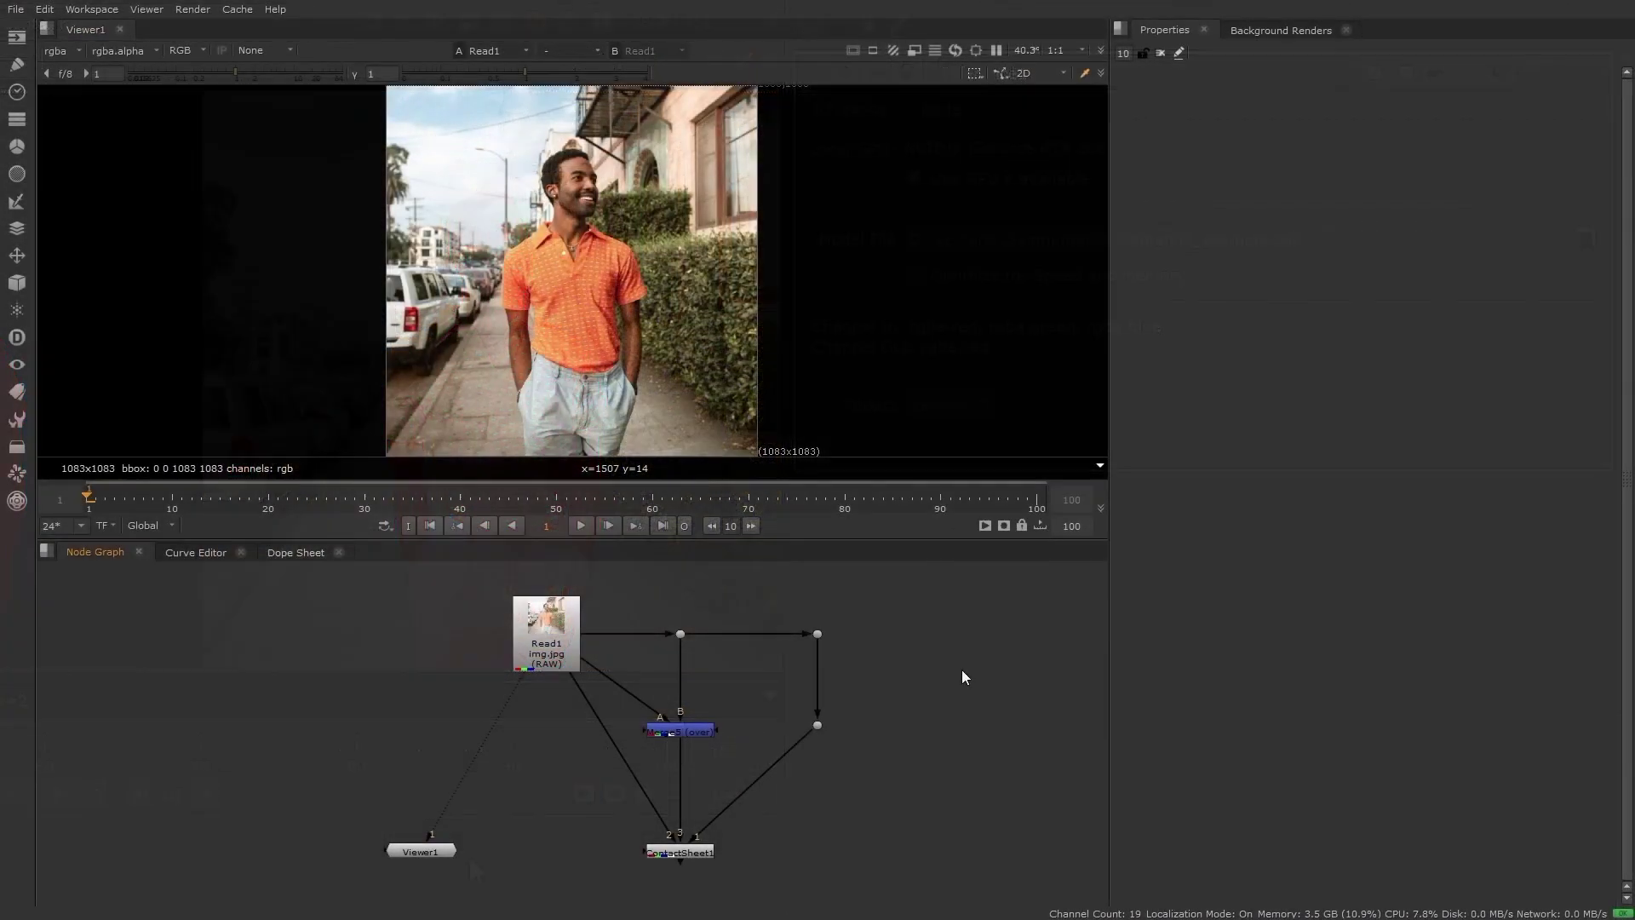
- Add a CatFileCreator [AIR] node to the graph by searching for catFile
key("Tab")
type("catFile")
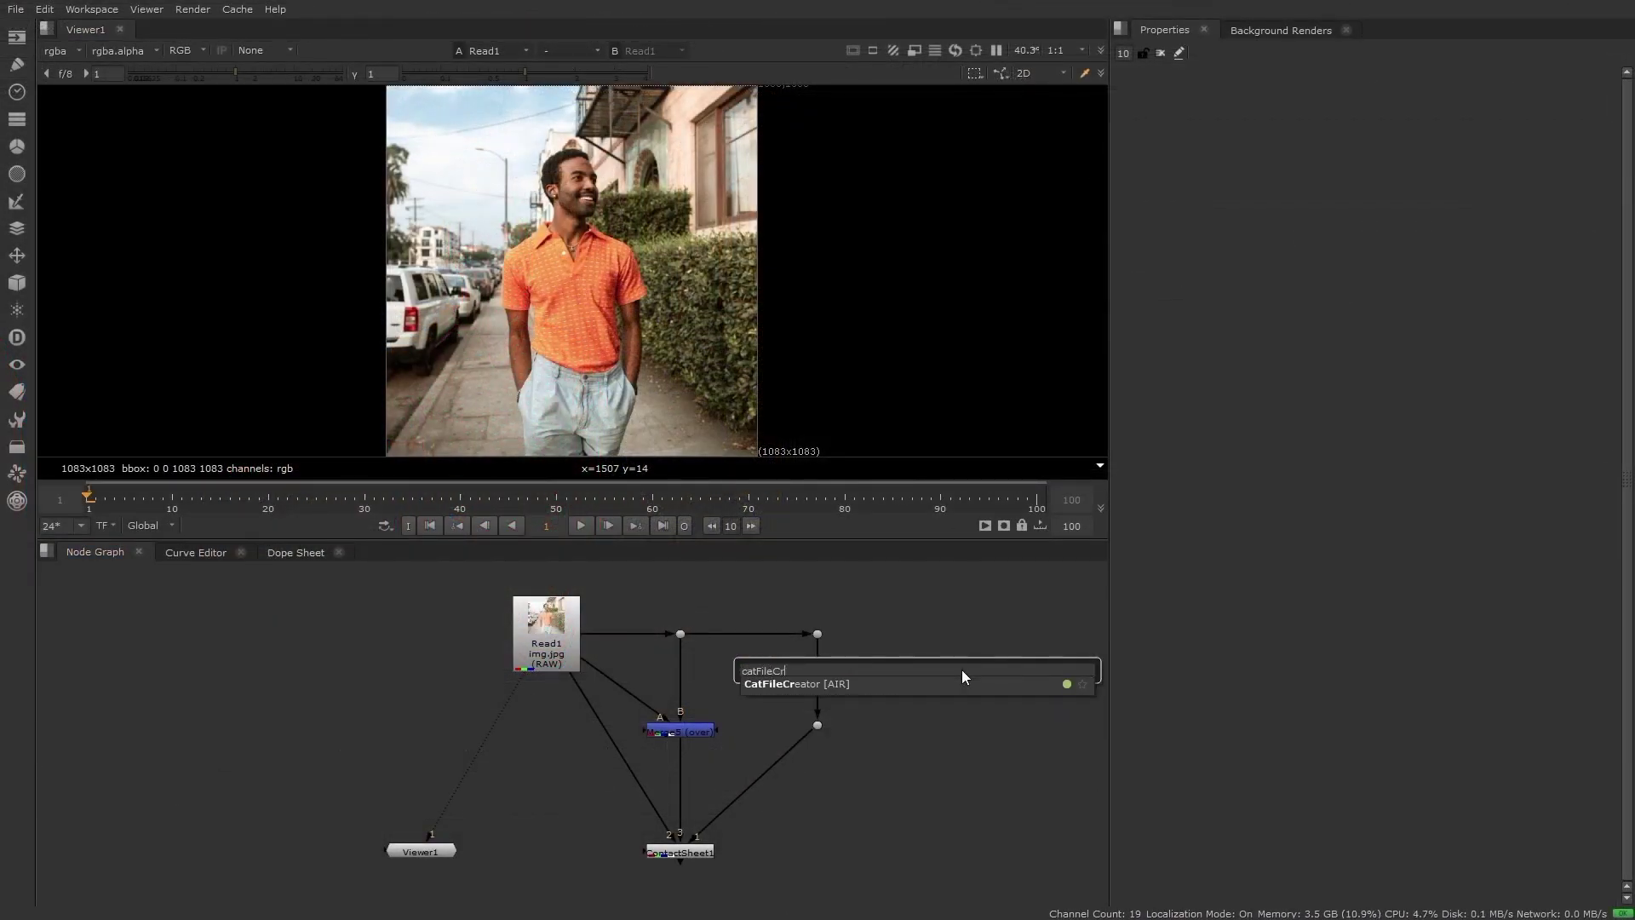
left_click(857, 684)
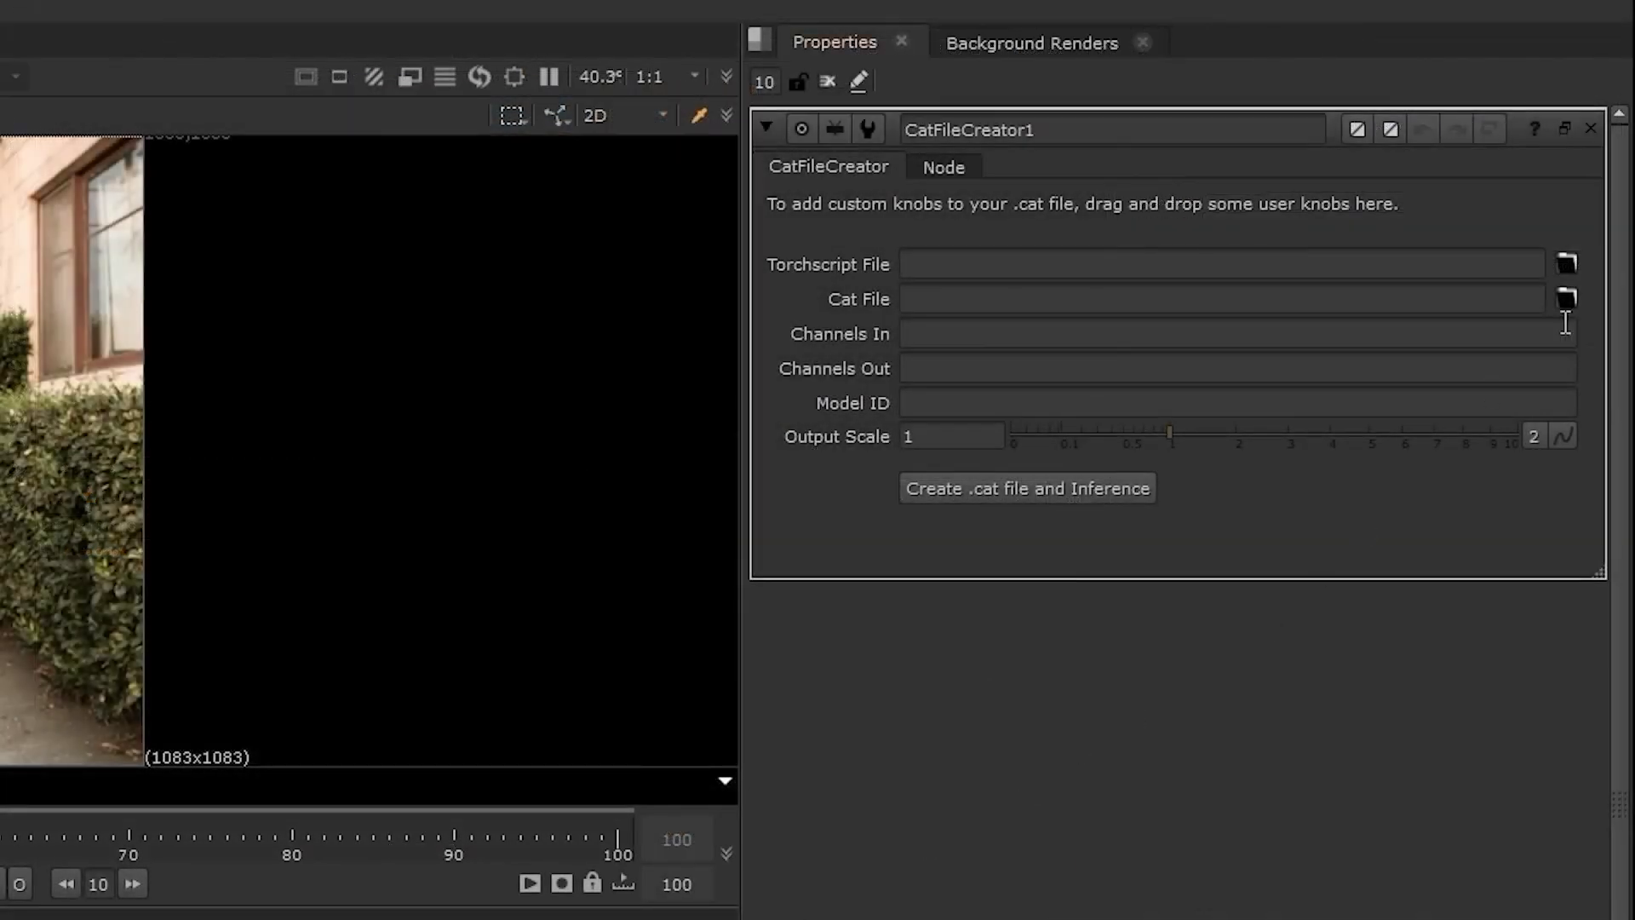
- Set the Torchscript File to semantic_segment.pt and the Cat File to the same path ending in .cat
left_click(1566, 263)
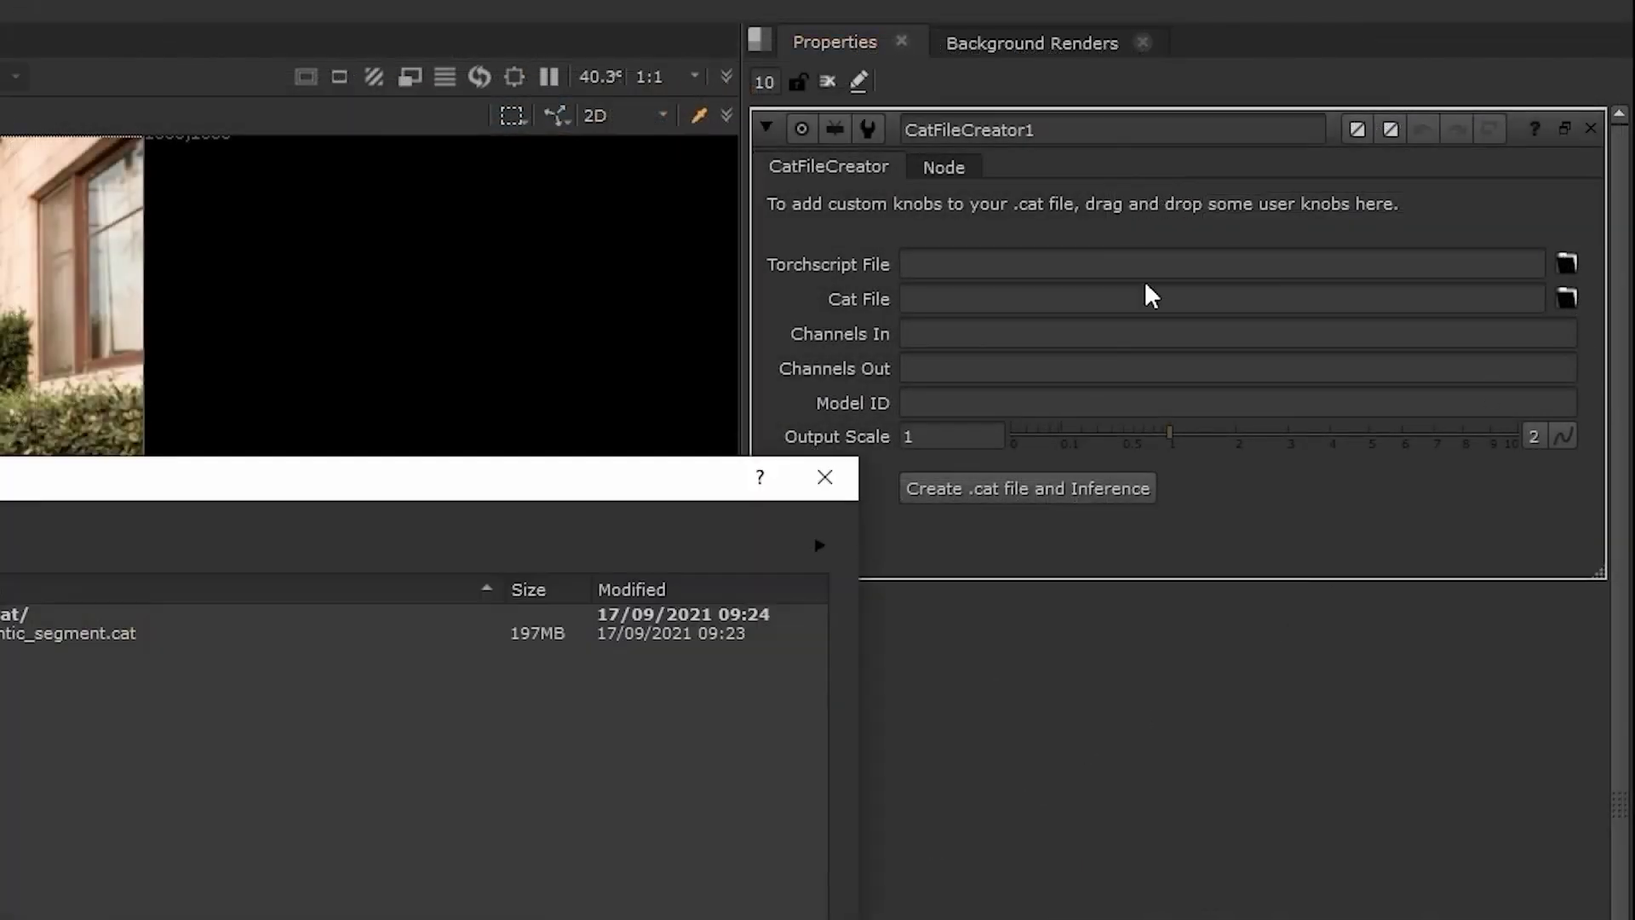
double_click(91, 617)
left_click(91, 617)
key("Return")
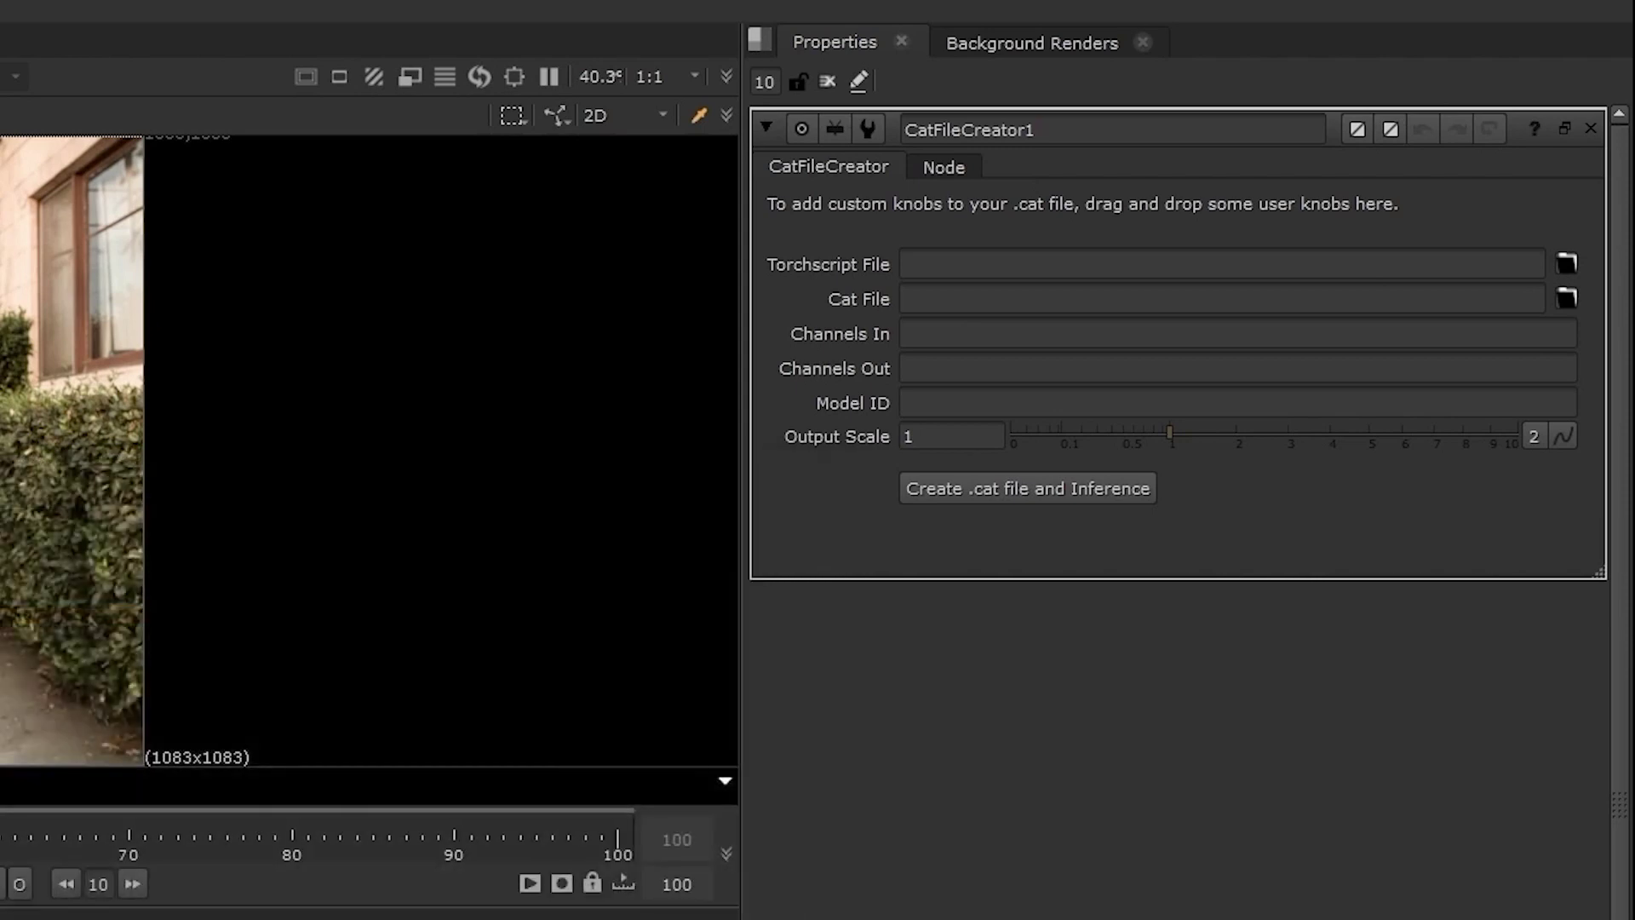
left_click_drag(1386, 266, 867, 273)
key("ctrl+c")
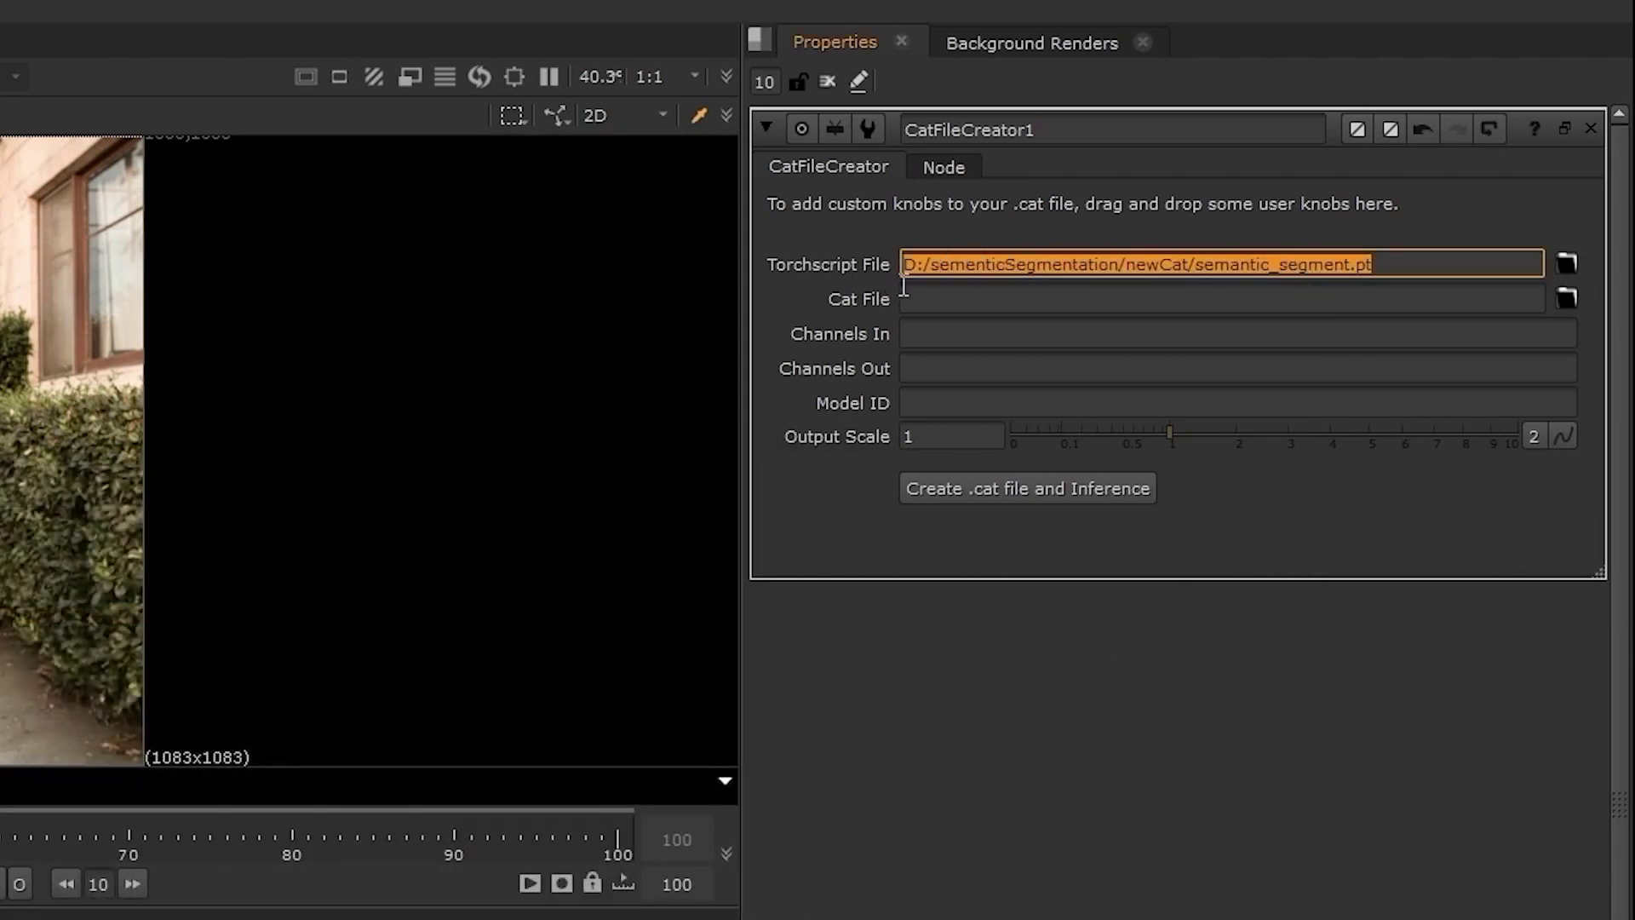
left_click(930, 296)
key("ctrl+v")
key("BackSpace")
key("BackSpace")
type("cat")
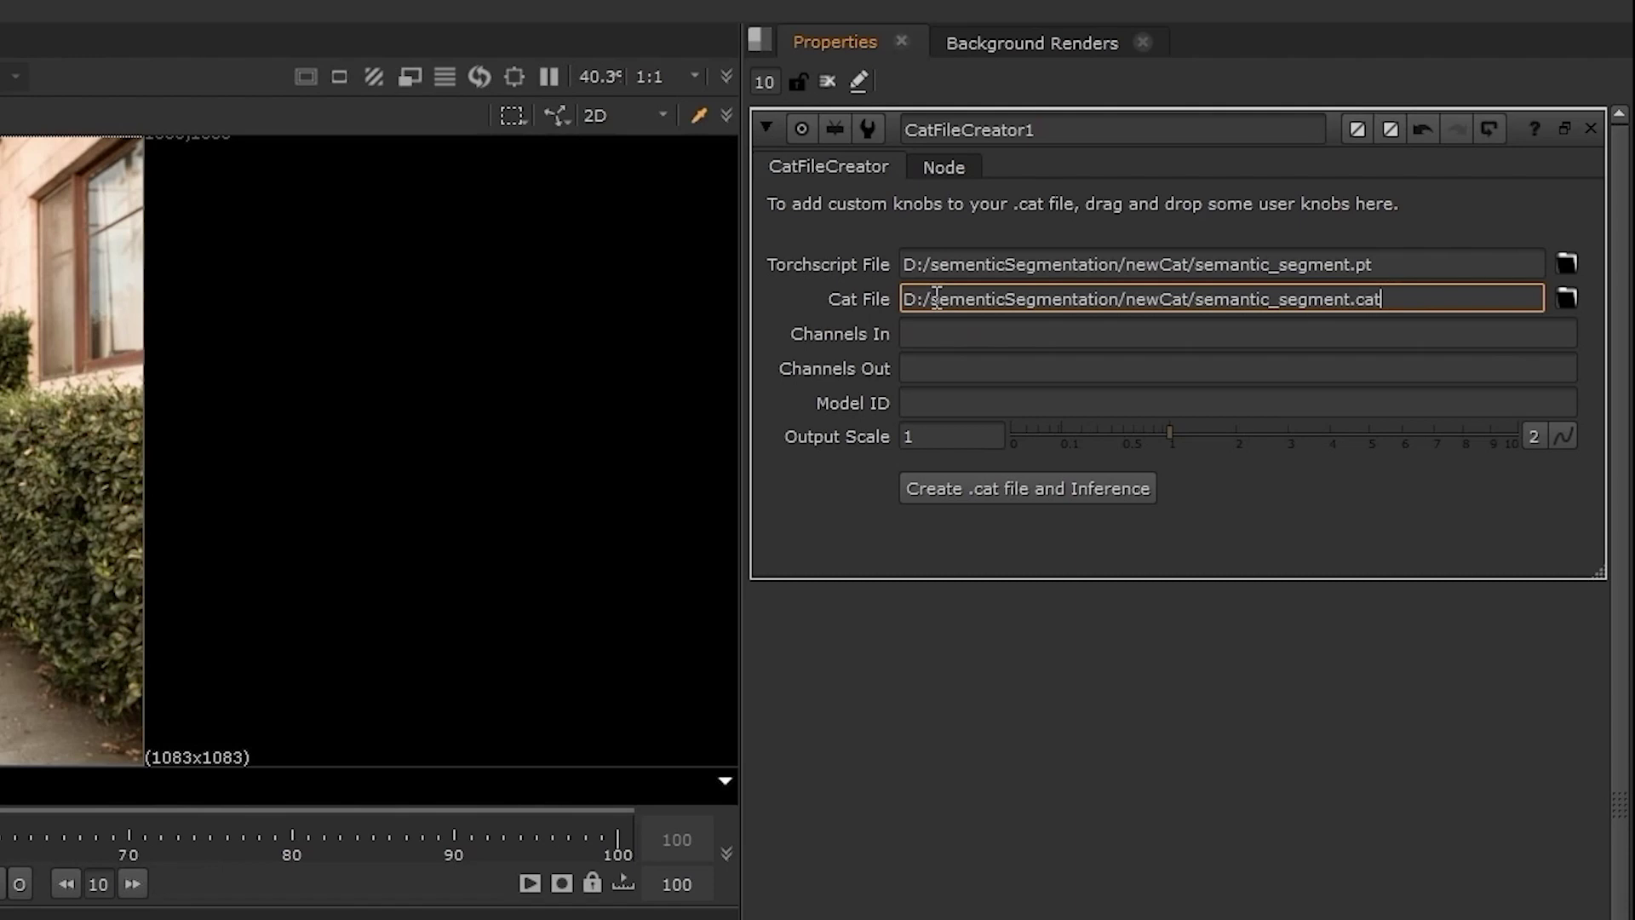
- Set Channels In to rgba.red,rgba.green,rgba.blue, Channels Out to rgba.red, Model ID semanticSegmentation, Output Scale 1
left_click(958, 333)
type("rgba")
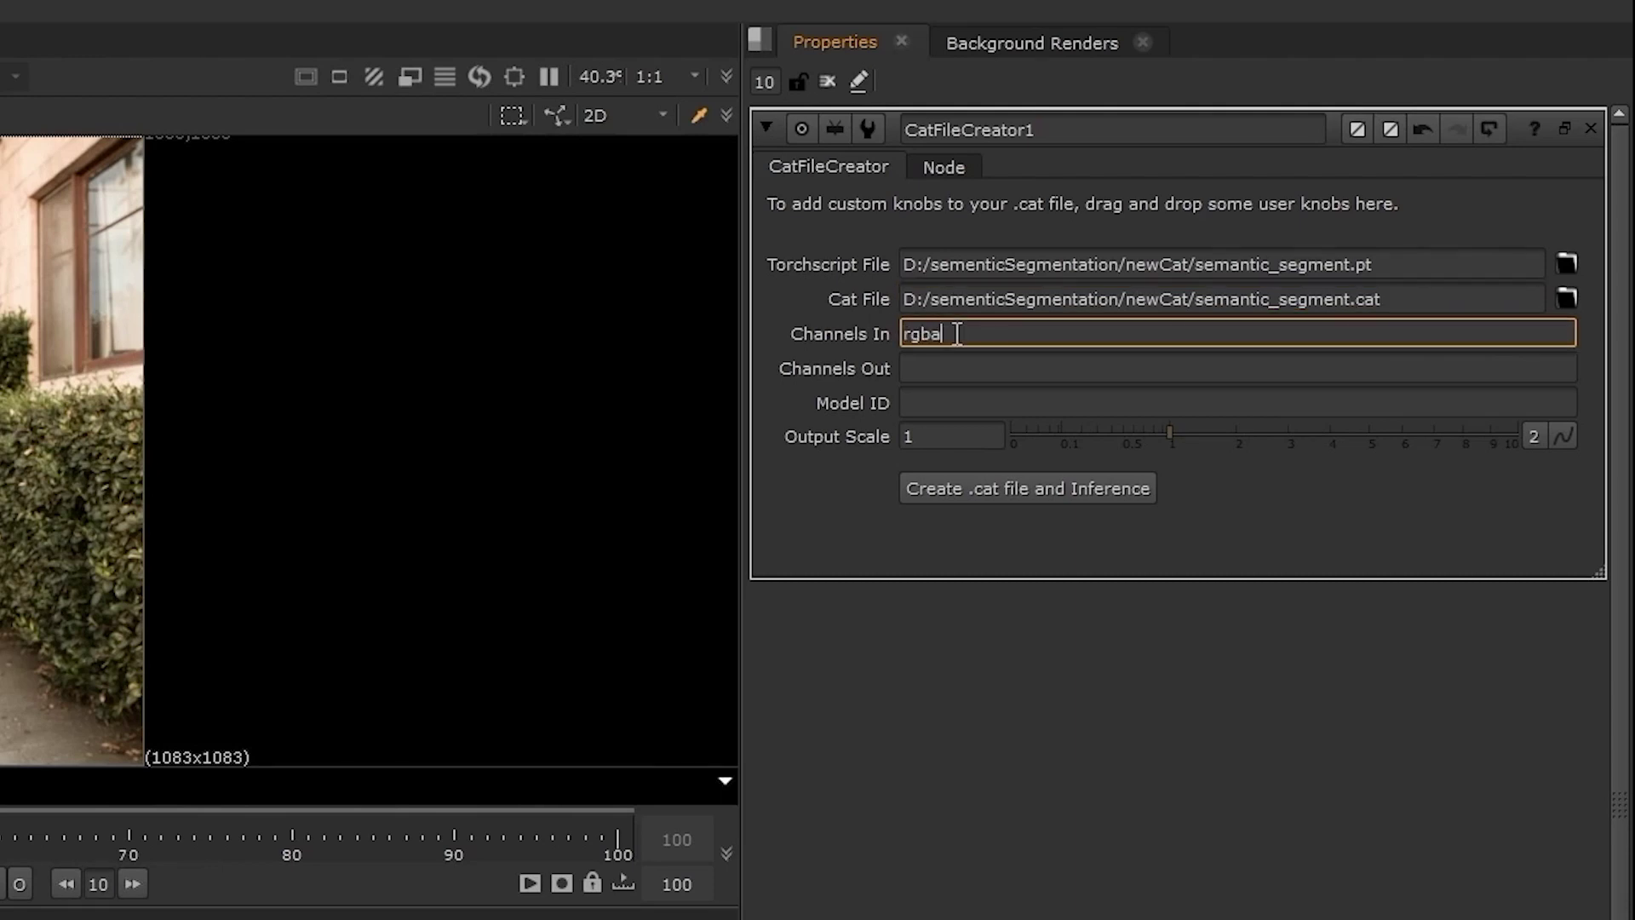
type(".red,rgba.green,rgba.blue")
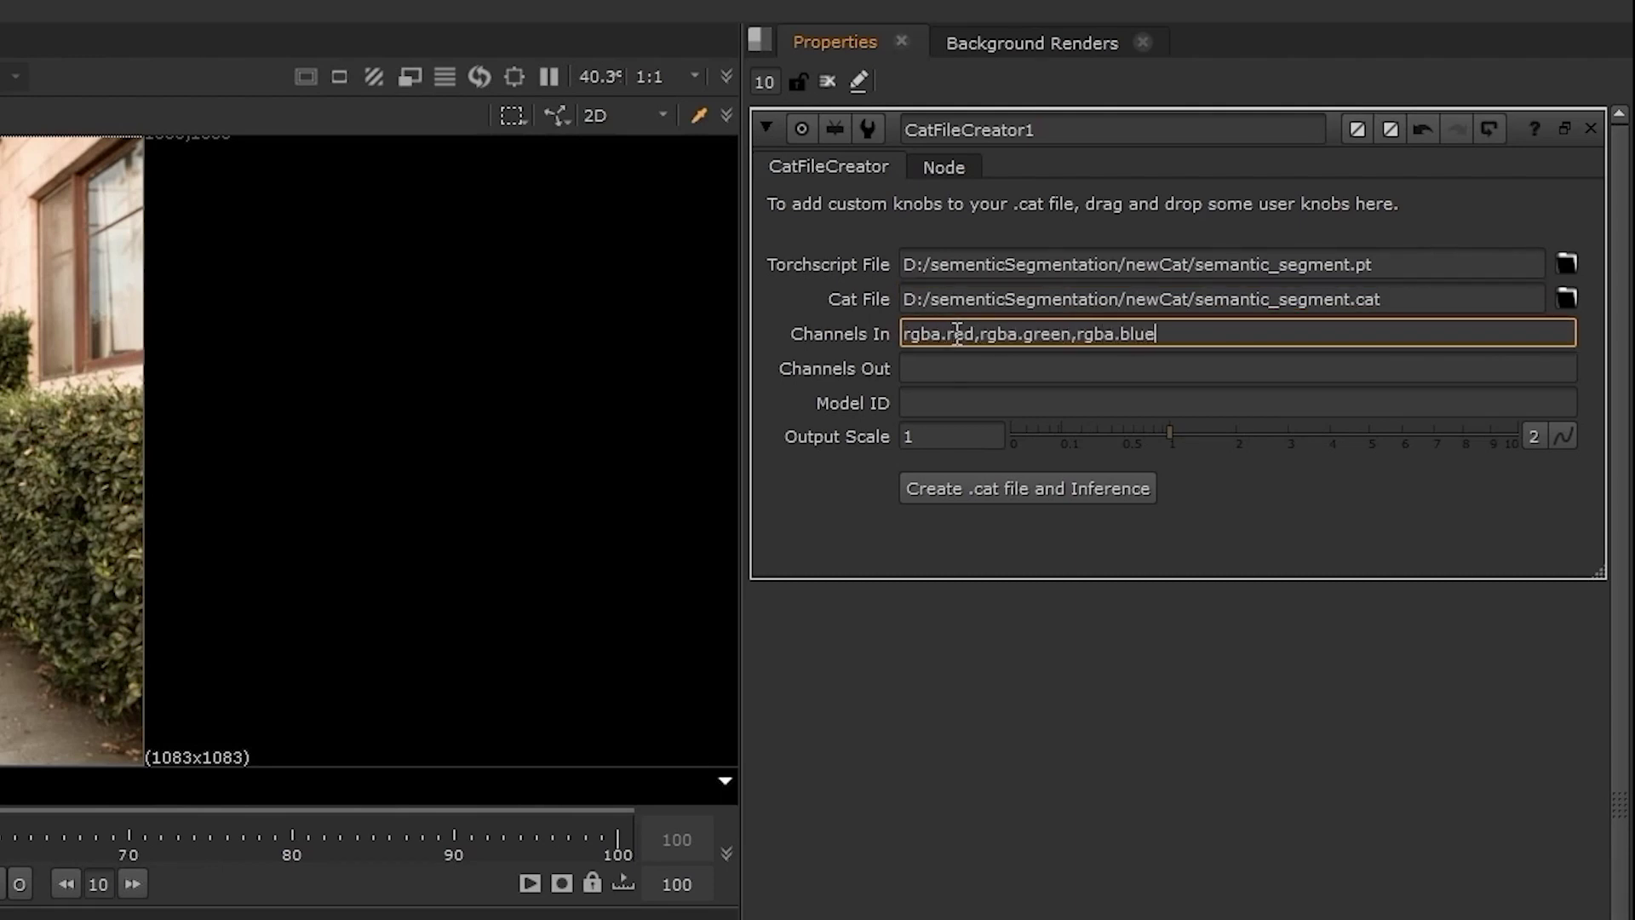
left_click(957, 373)
type("rgba.red")
left_click(959, 397)
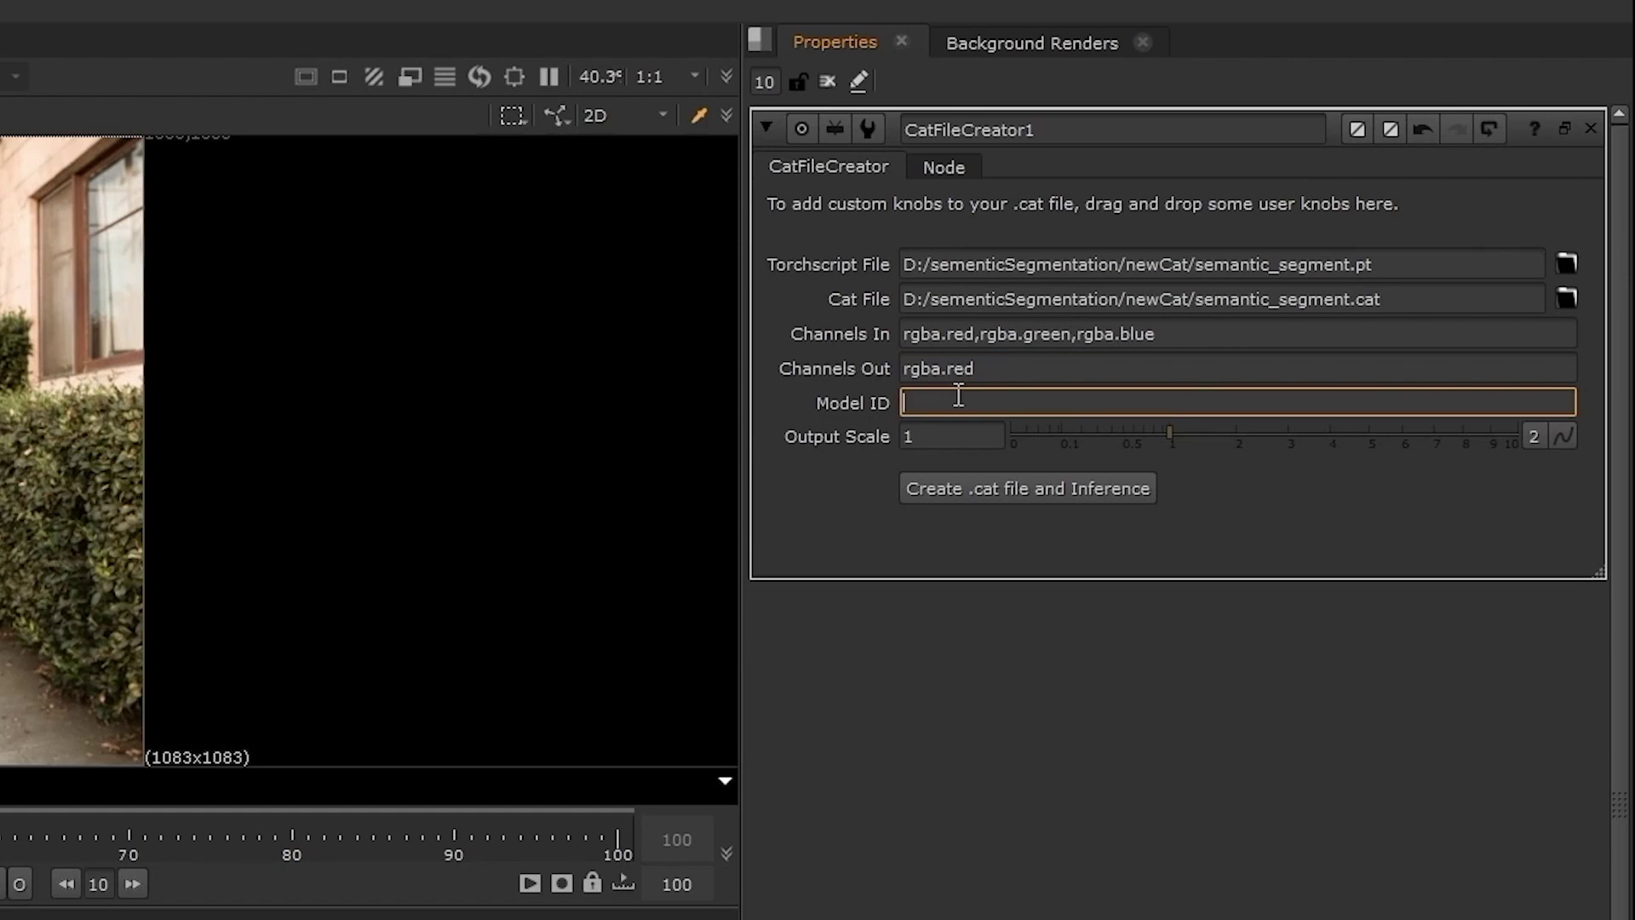
type("semanticSegmentation")
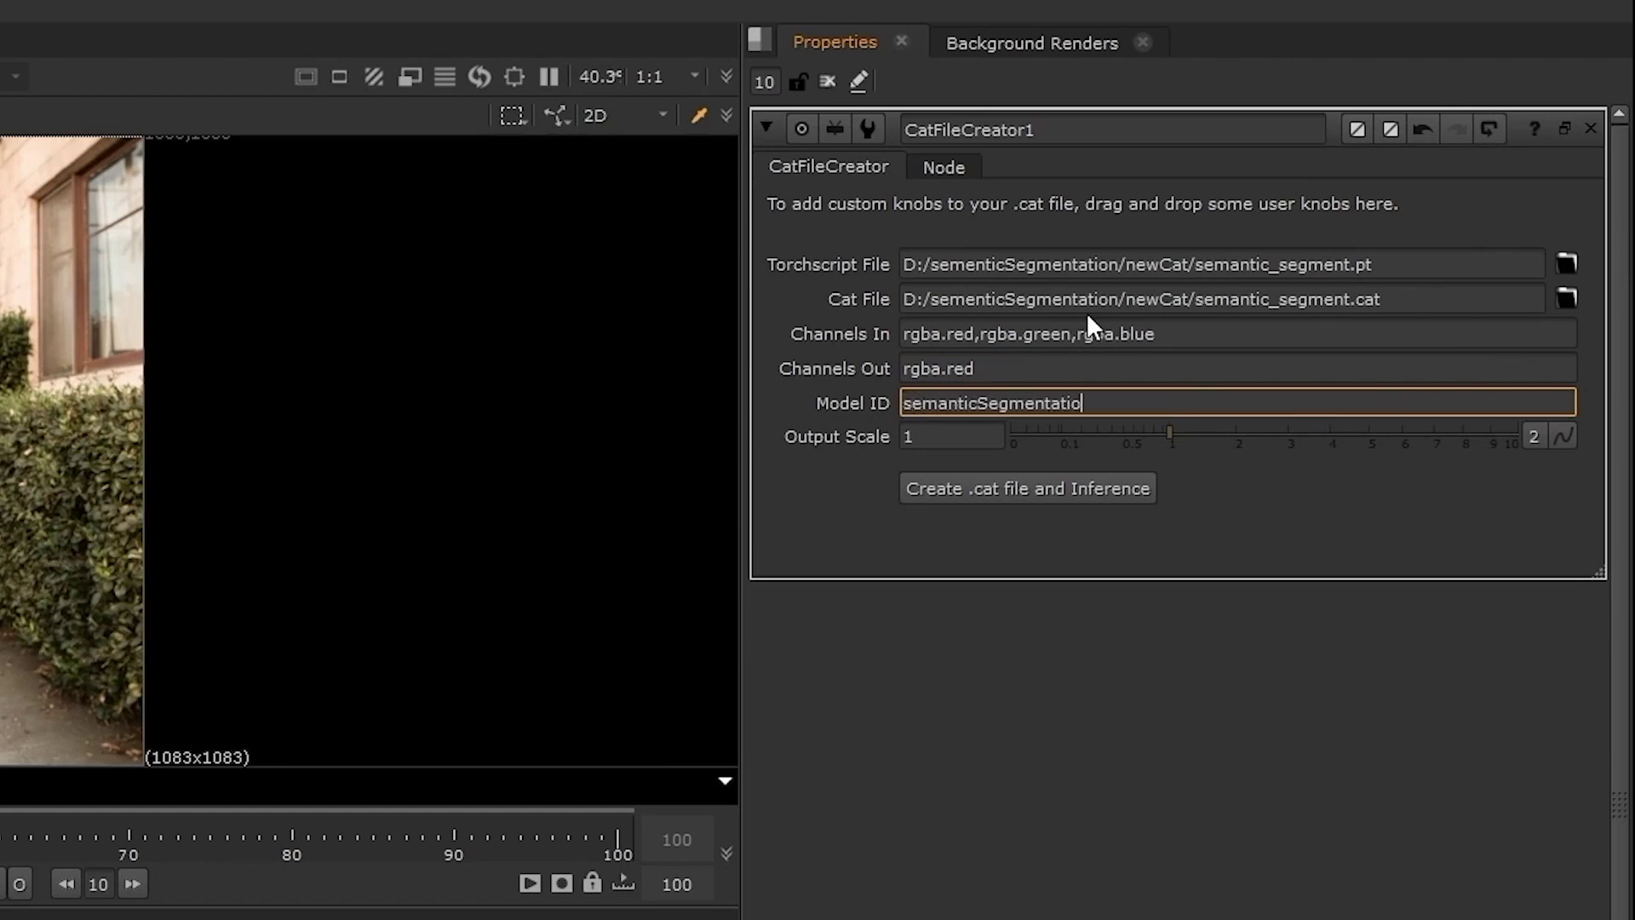
left_click(961, 438)
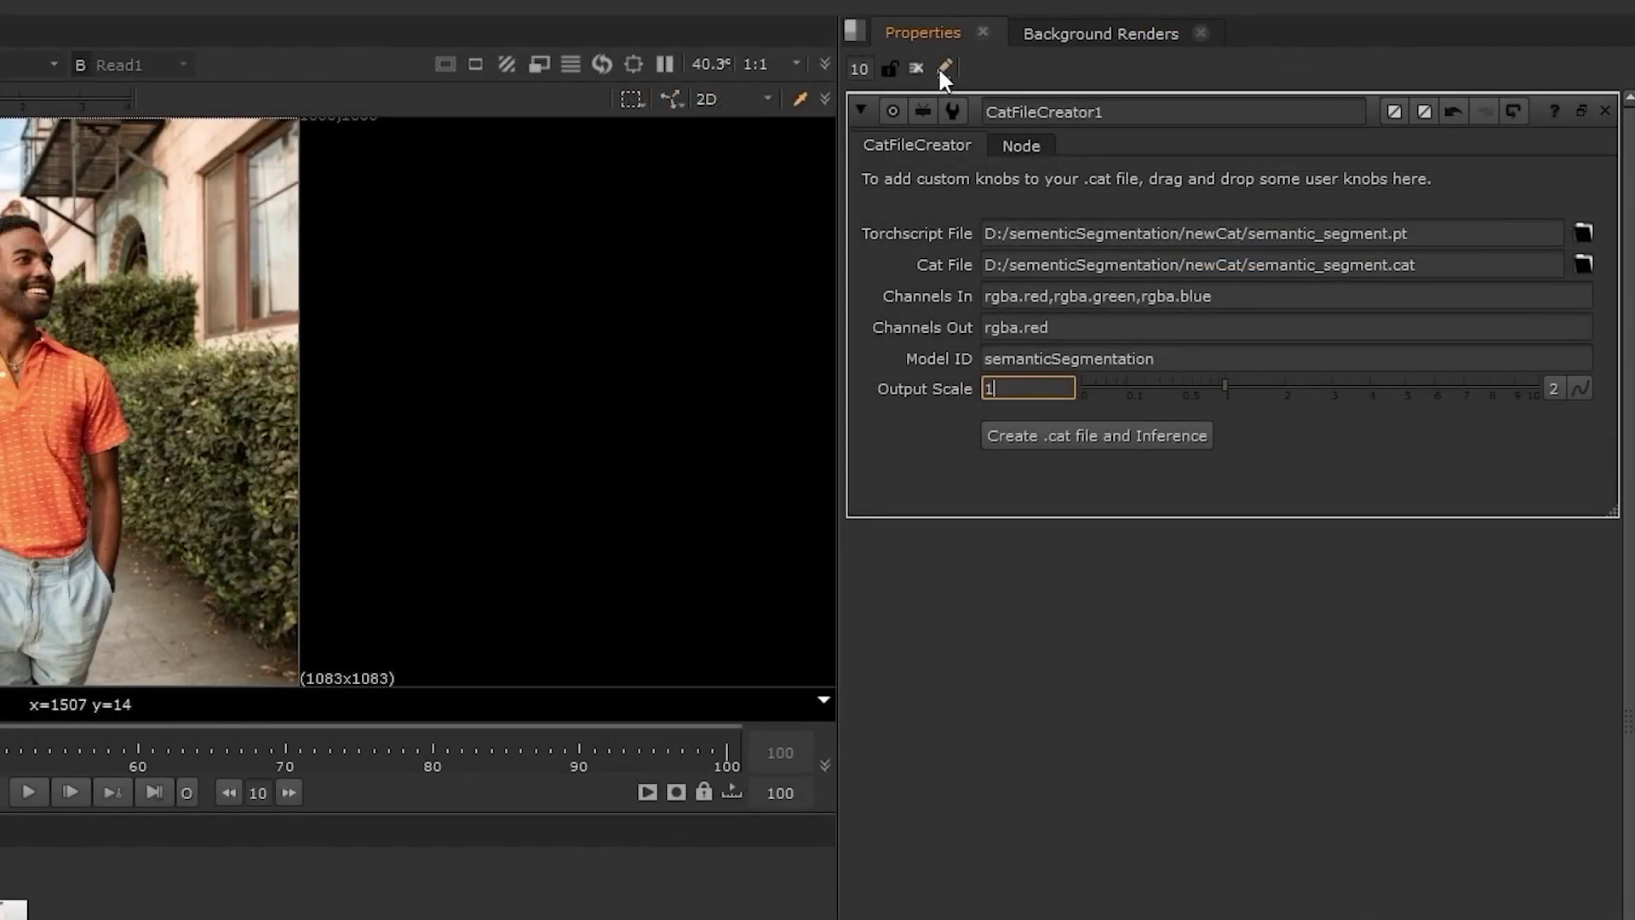
- Add a Pulldown Choice knob named chosen_class with the label Object
left_click(944, 70)
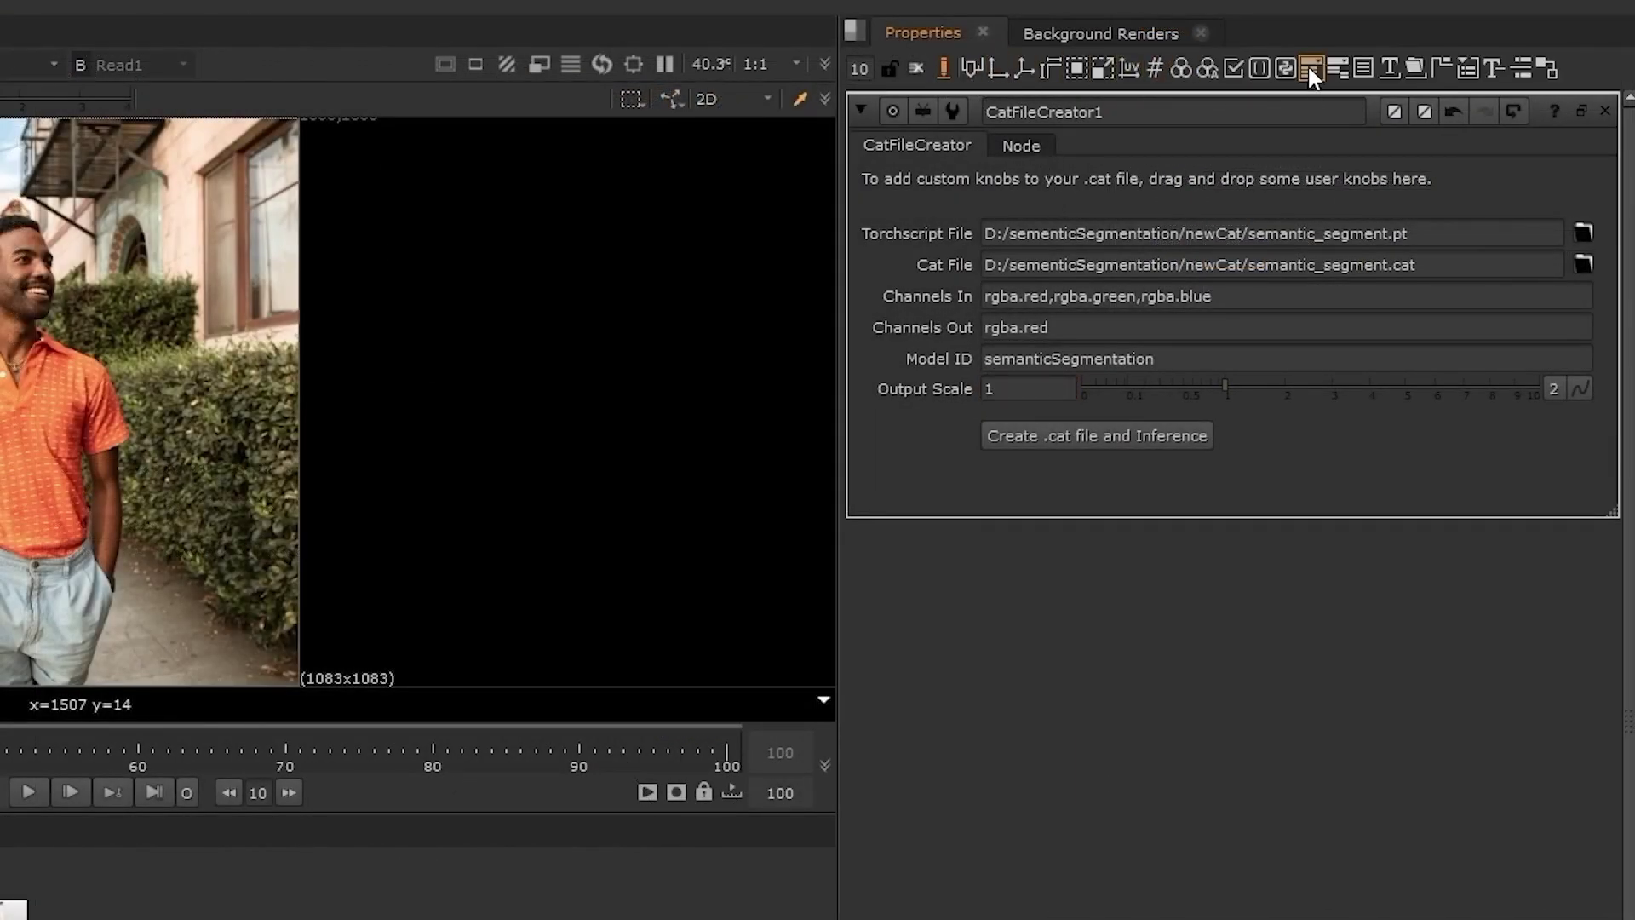
left_click_drag(1309, 68, 1164, 177)
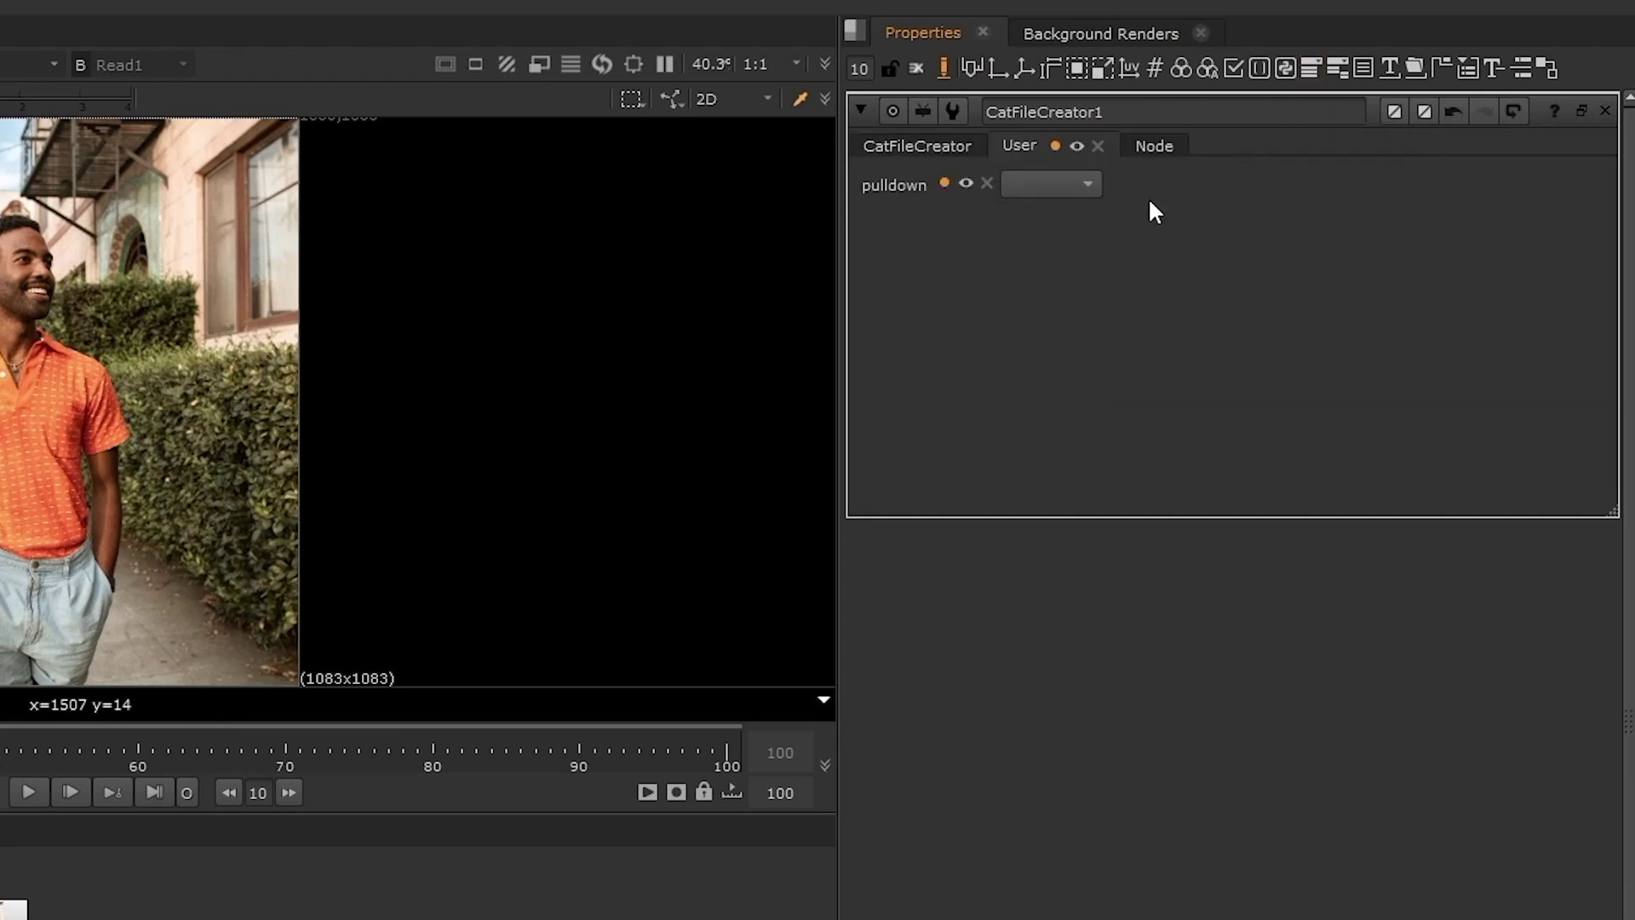
left_click(943, 184)
left_click(945, 259)
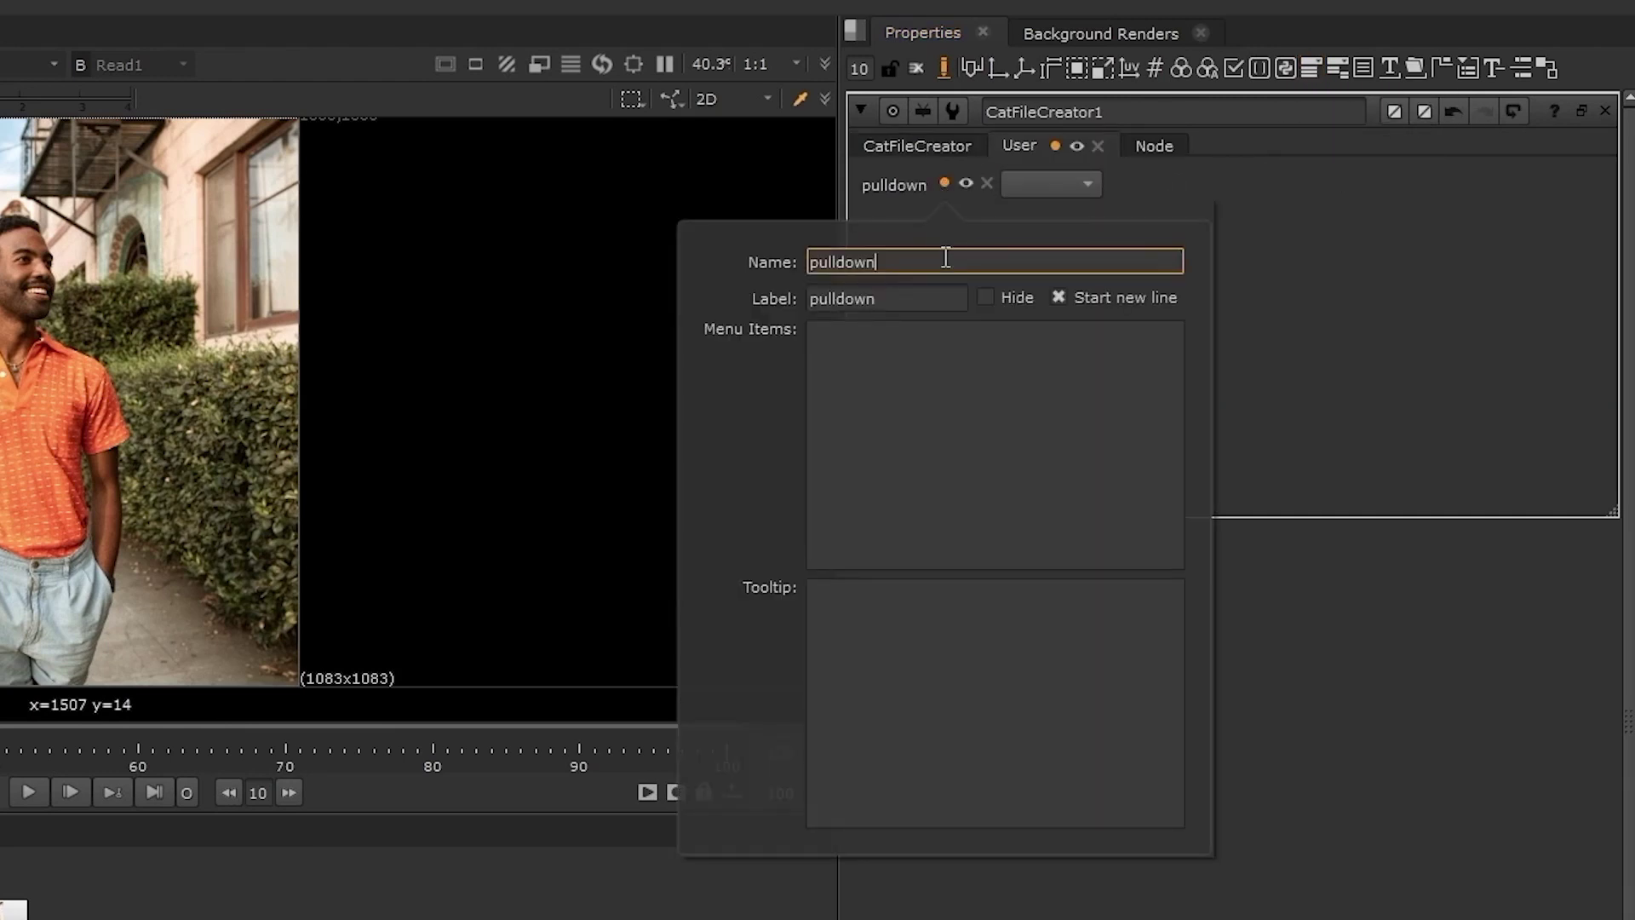
key("BackSpace")
key("BackSpace")
key("BackSpace")
key("BackSpace")
key("BackSpace")
key("BackSpace")
key("BackSpace")
key("BackSpace")
type("chosen_class")
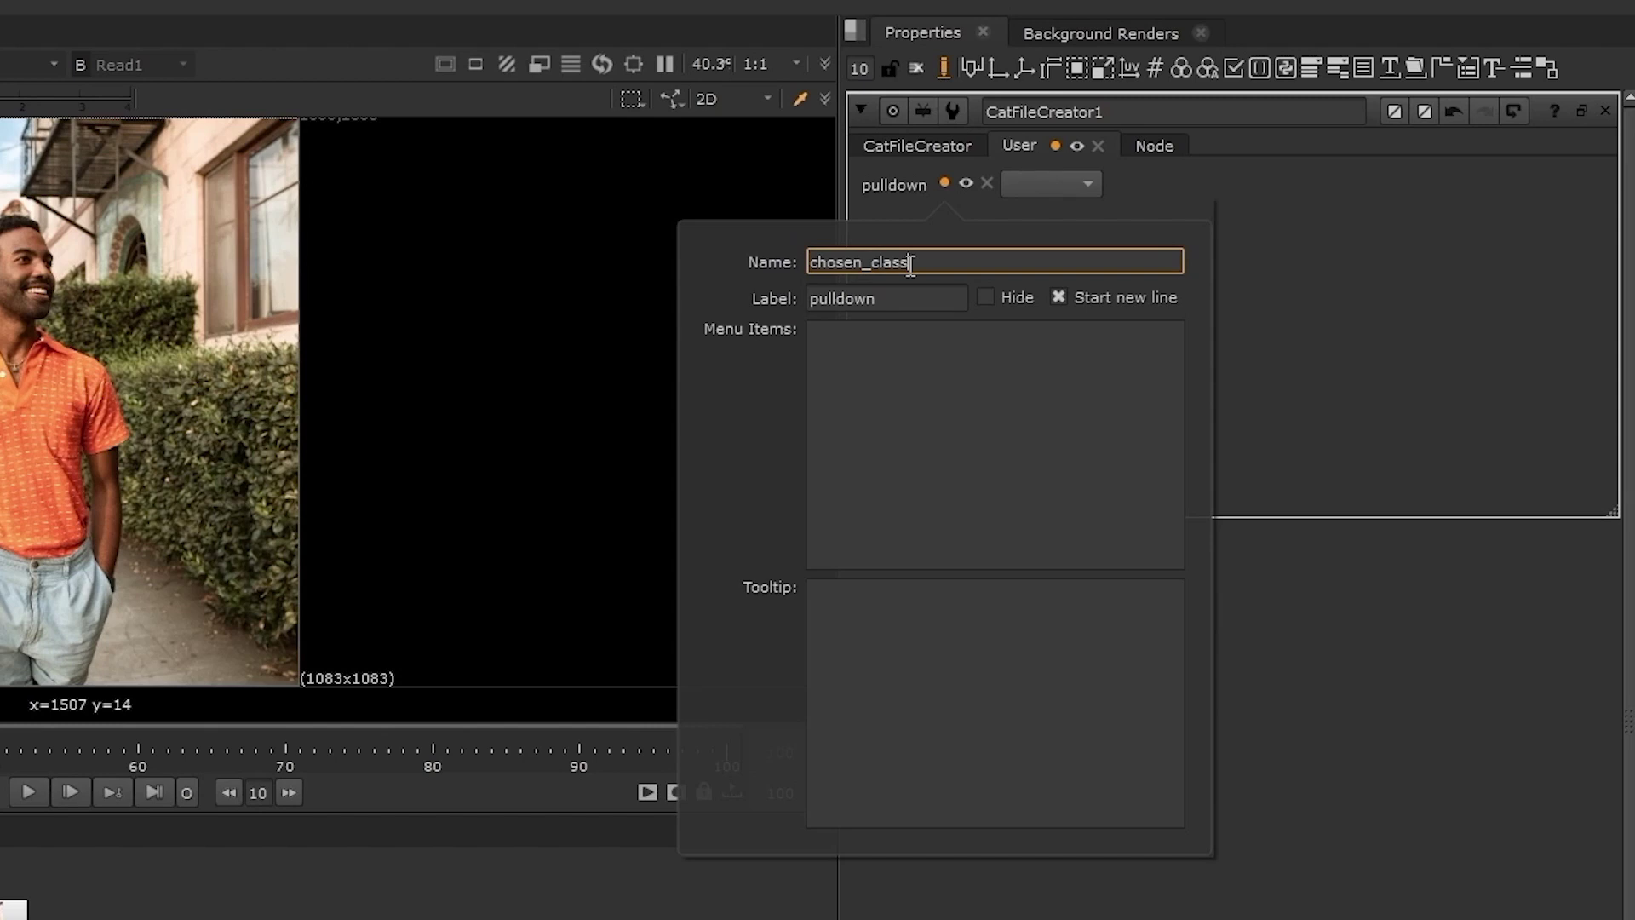
left_click(898, 303)
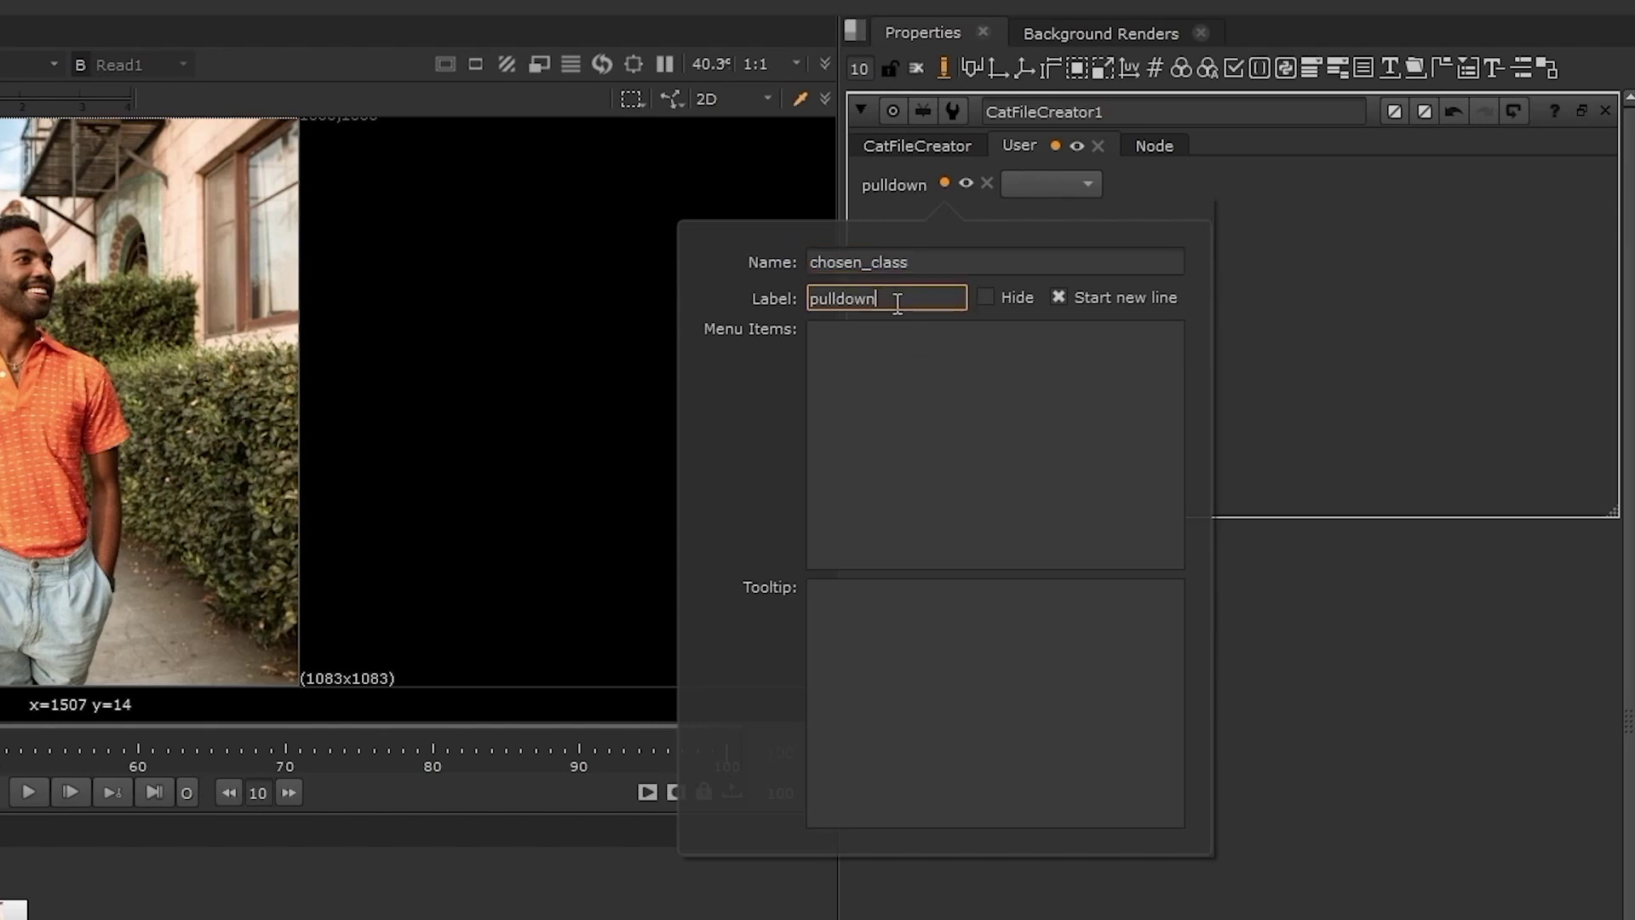
key("BackSpace")
key("BackSpace")
key("BackSpace")
key("BackSpace")
key("BackSpace")
key("BackSpace")
key("BackSpace")
key("BackSpace")
type("Object")
- Give it items Sky, Car, Tree, Road, Wall, Sign, Person and tooltip 'Choose the object to segment in the input image.'
left_click(899, 347)
type("Sky")
key("Return")
type("Car")
key("Return")
type("T")
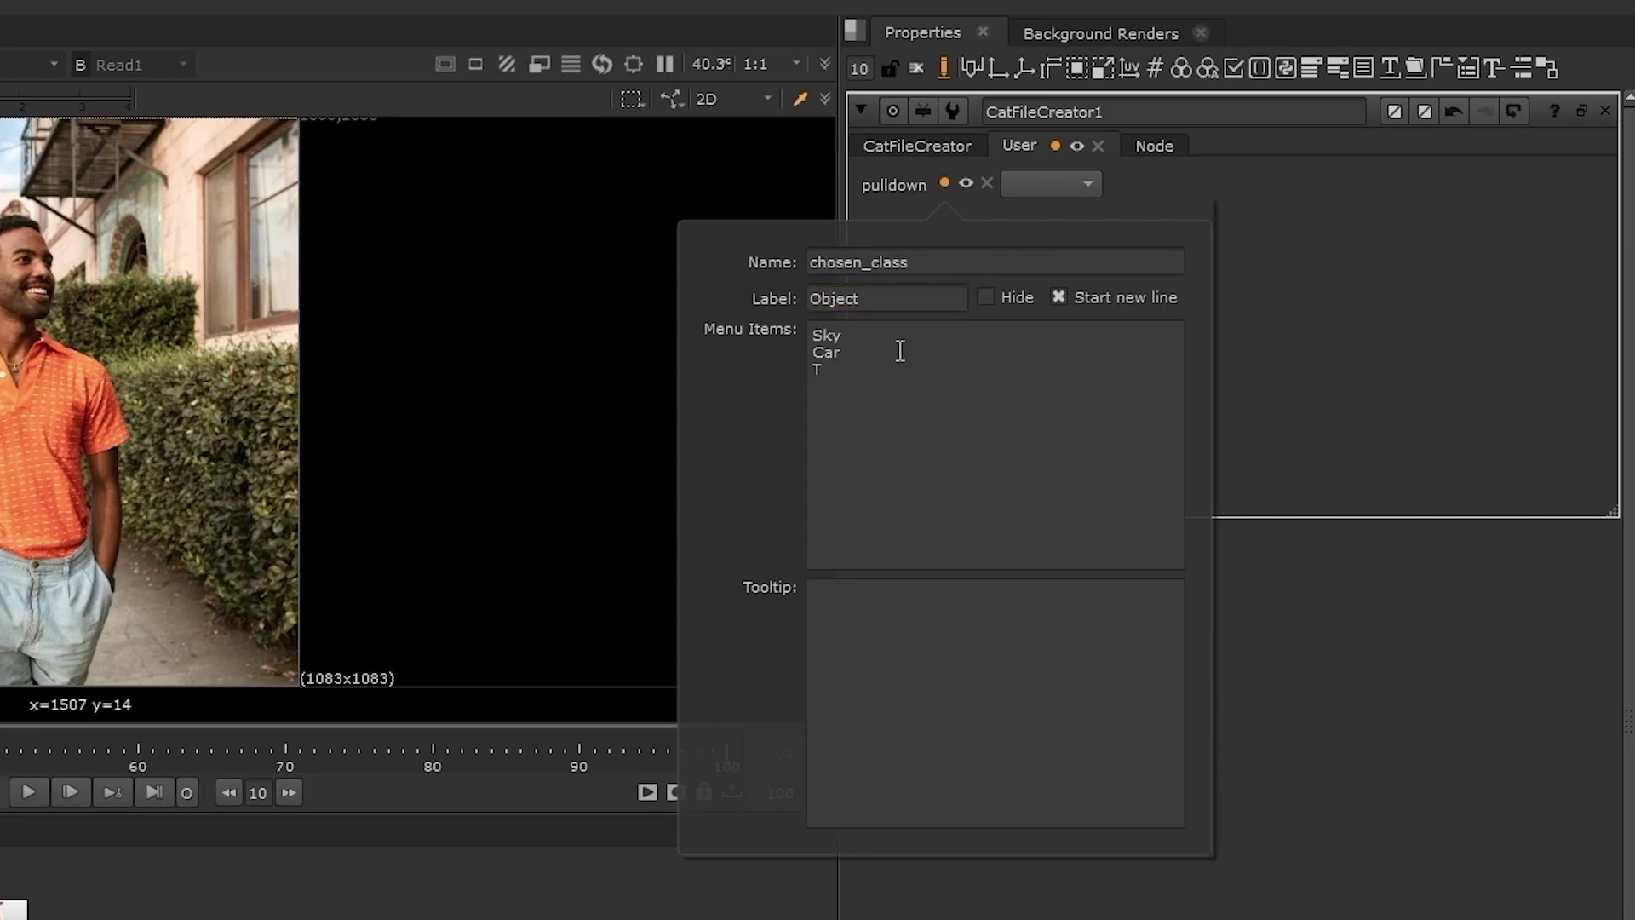
type("ree")
key("Return")
type("Road")
key("Return")
type("Wall")
key("Return")
type("Sign")
key("Return")
type("Person")
left_click(942, 588)
type("Choose the")
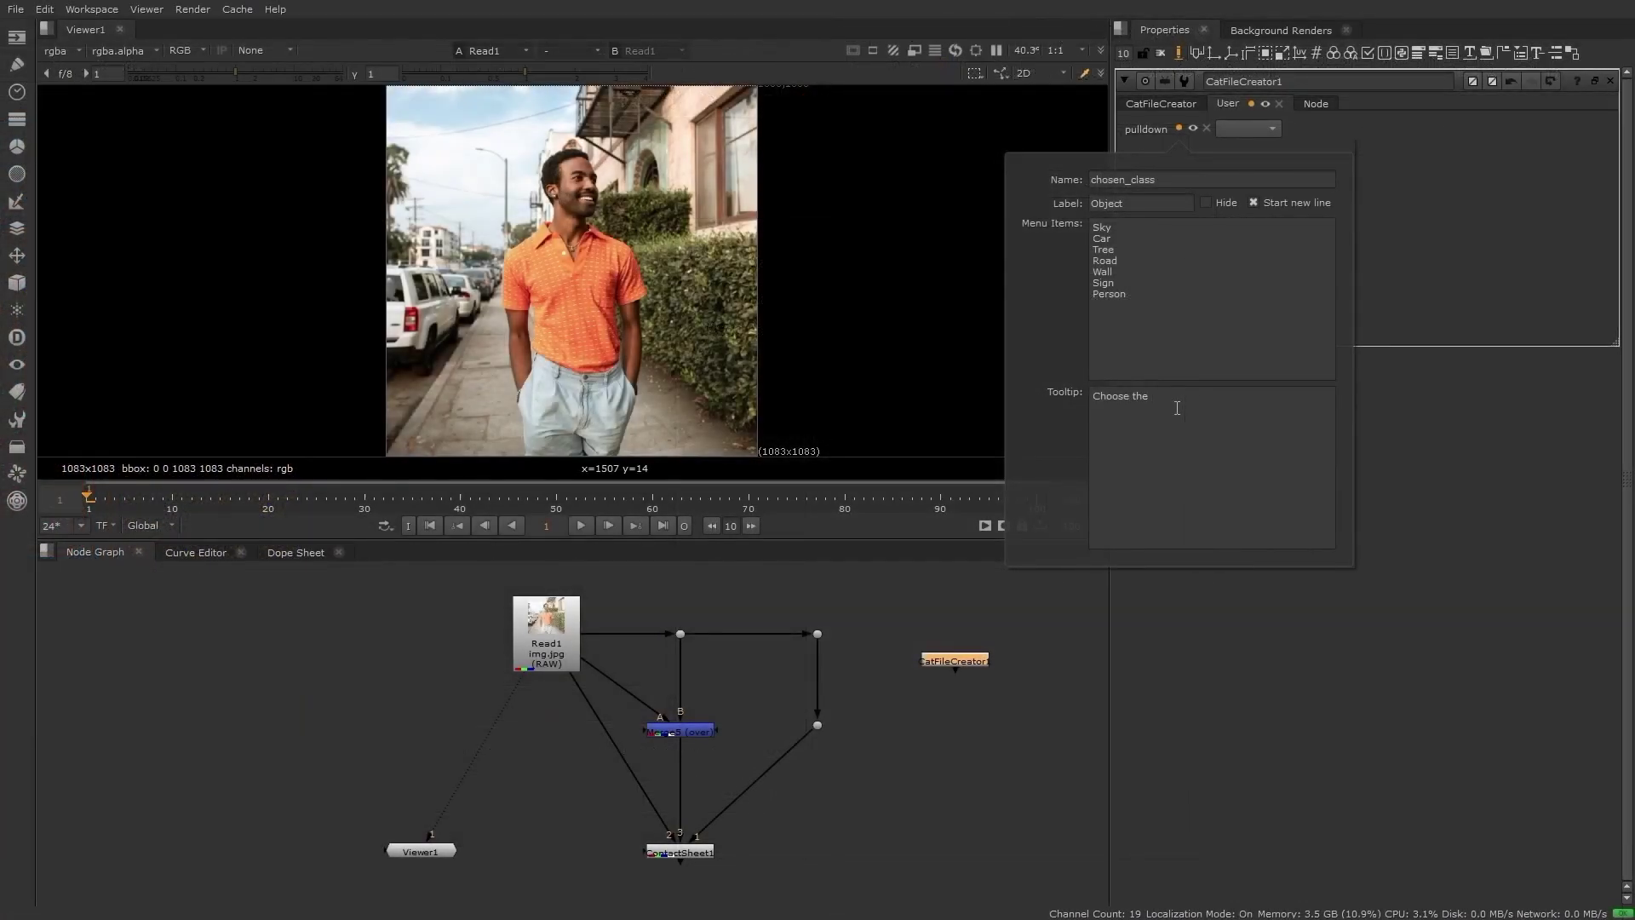
type(" object to segment in the input image.")
- Confirm the knob, exit edit mode, verify the Object list's seven classes, and return to CatFileCreator settings
left_click(1181, 128)
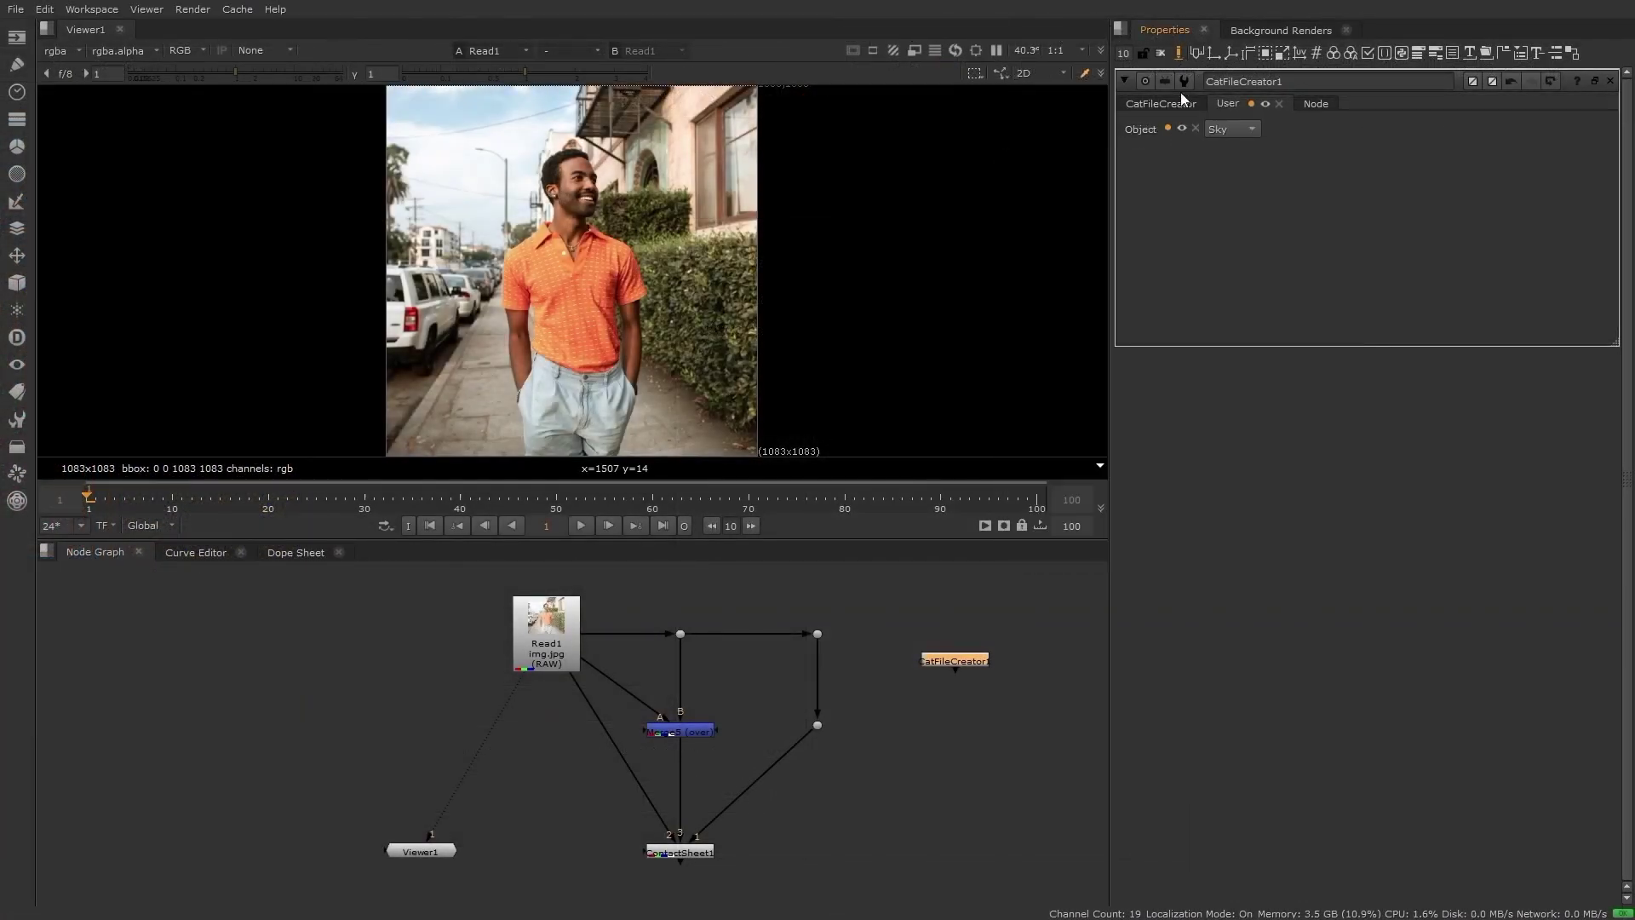
left_click(1181, 53)
left_click(1194, 130)
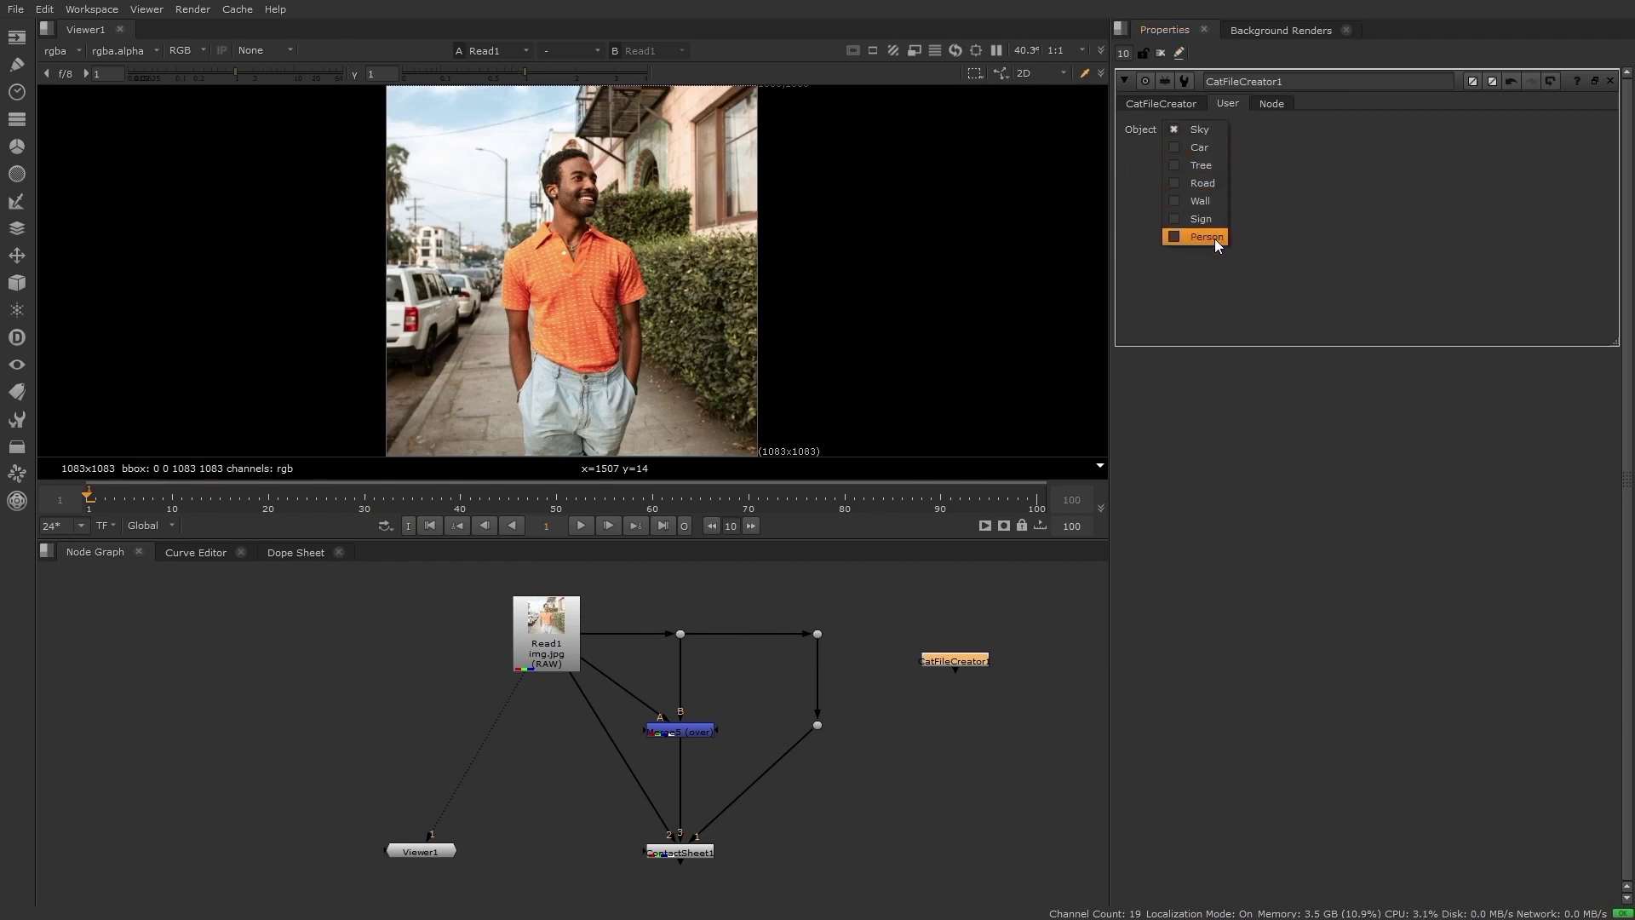
left_click(1218, 102)
left_click(1187, 102)
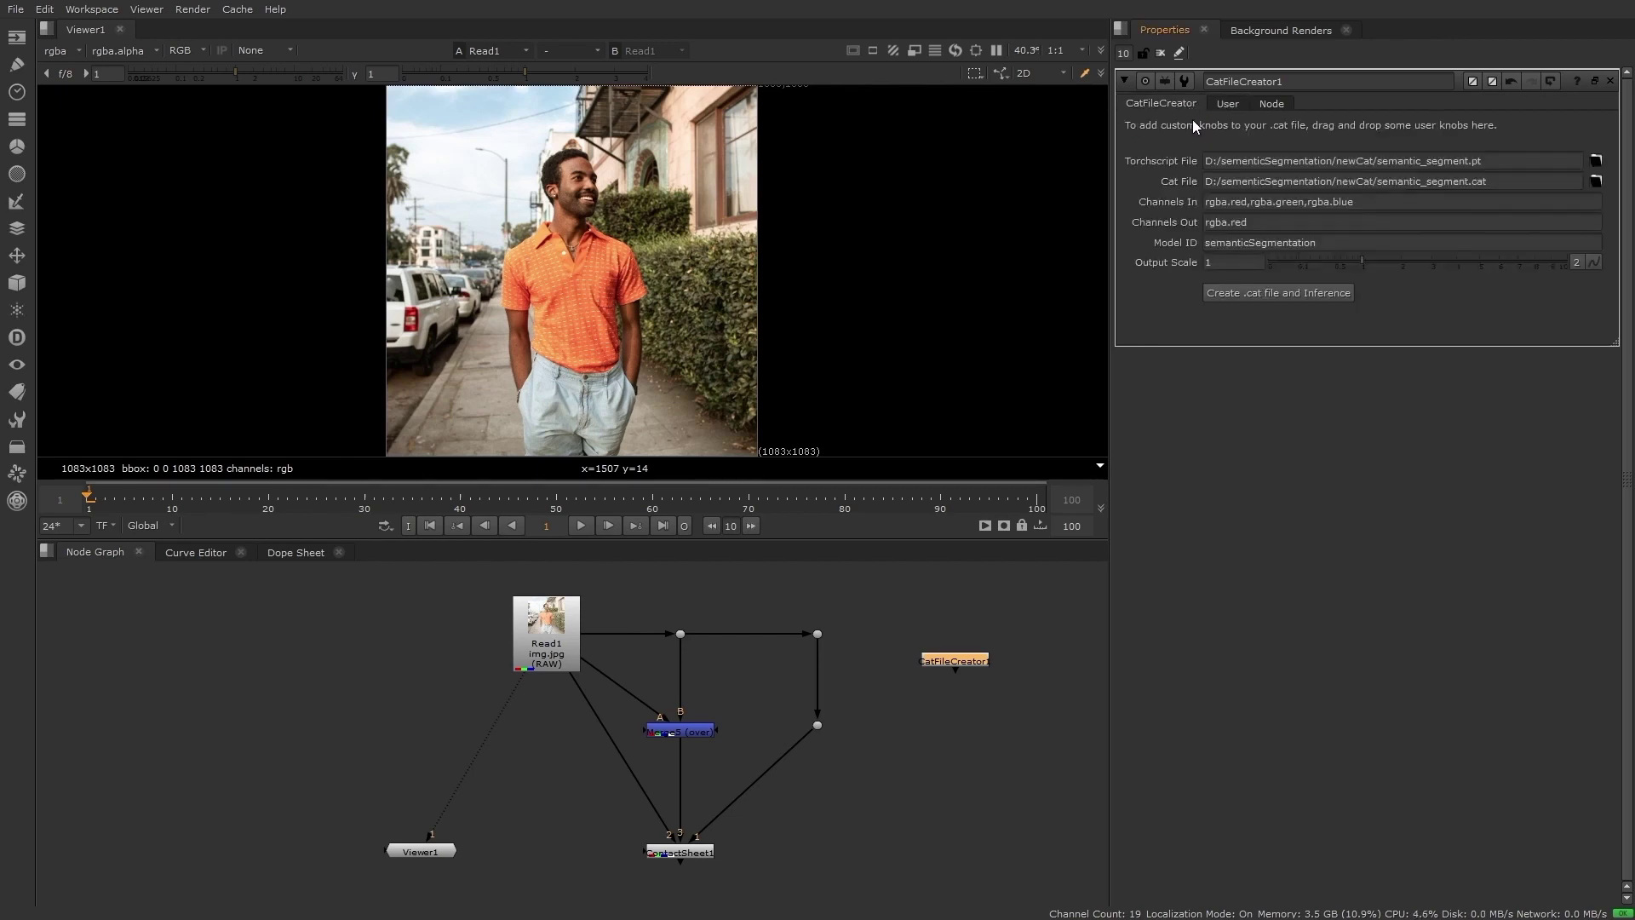
- Create the .cat file and Inference1, then check its Object pulldown, leaving Sky selected
left_click(1259, 293)
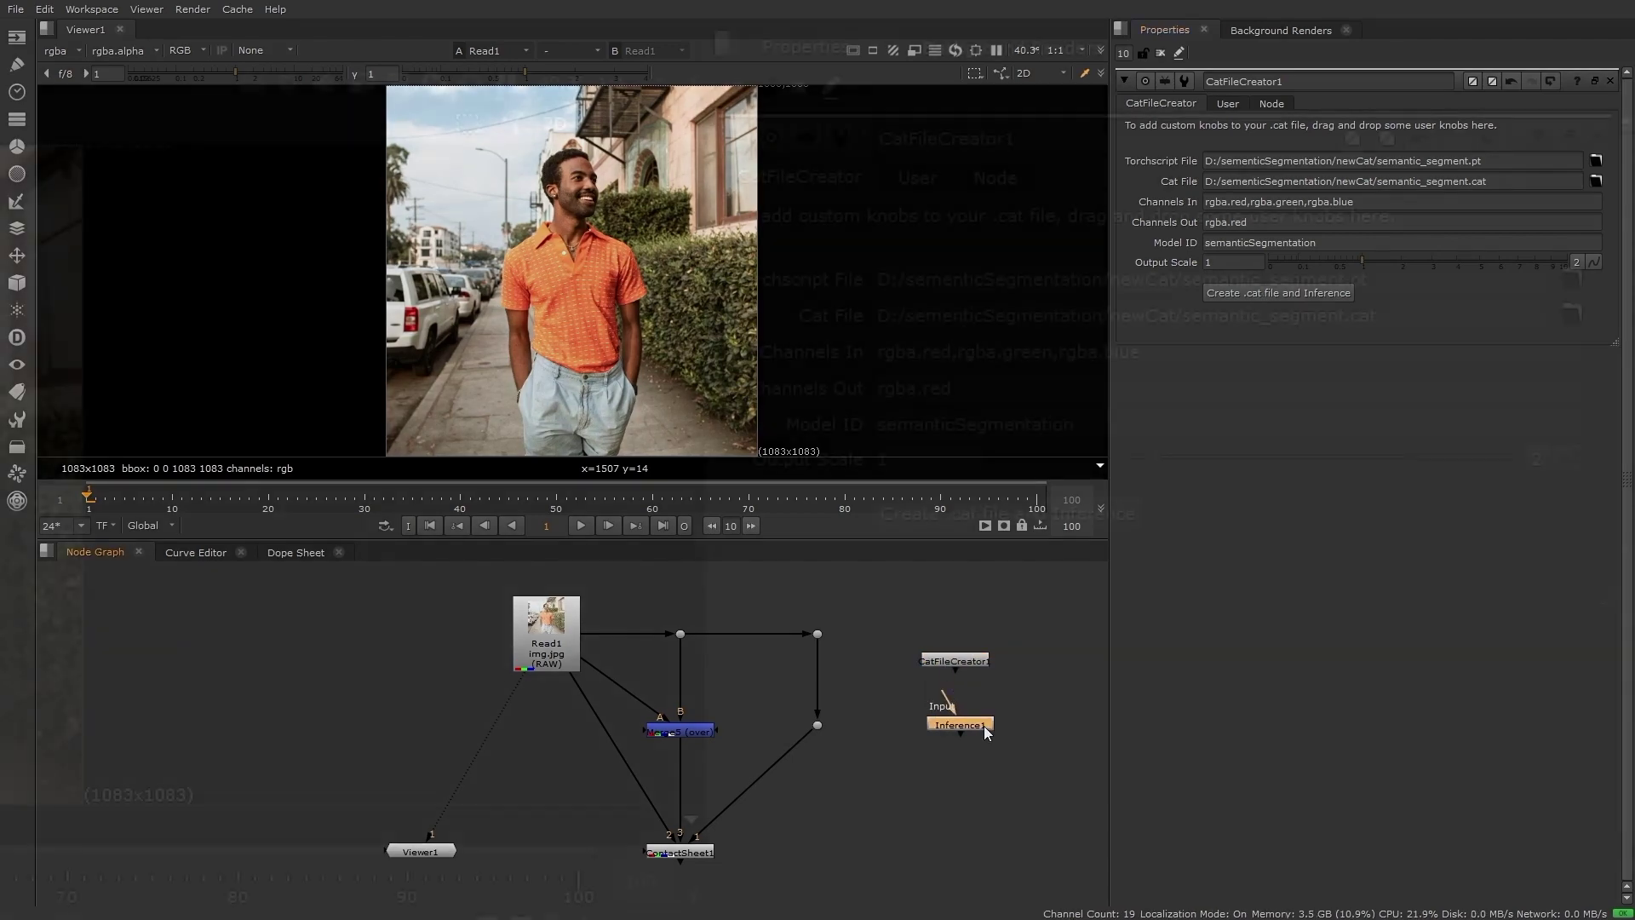
double_click(959, 725)
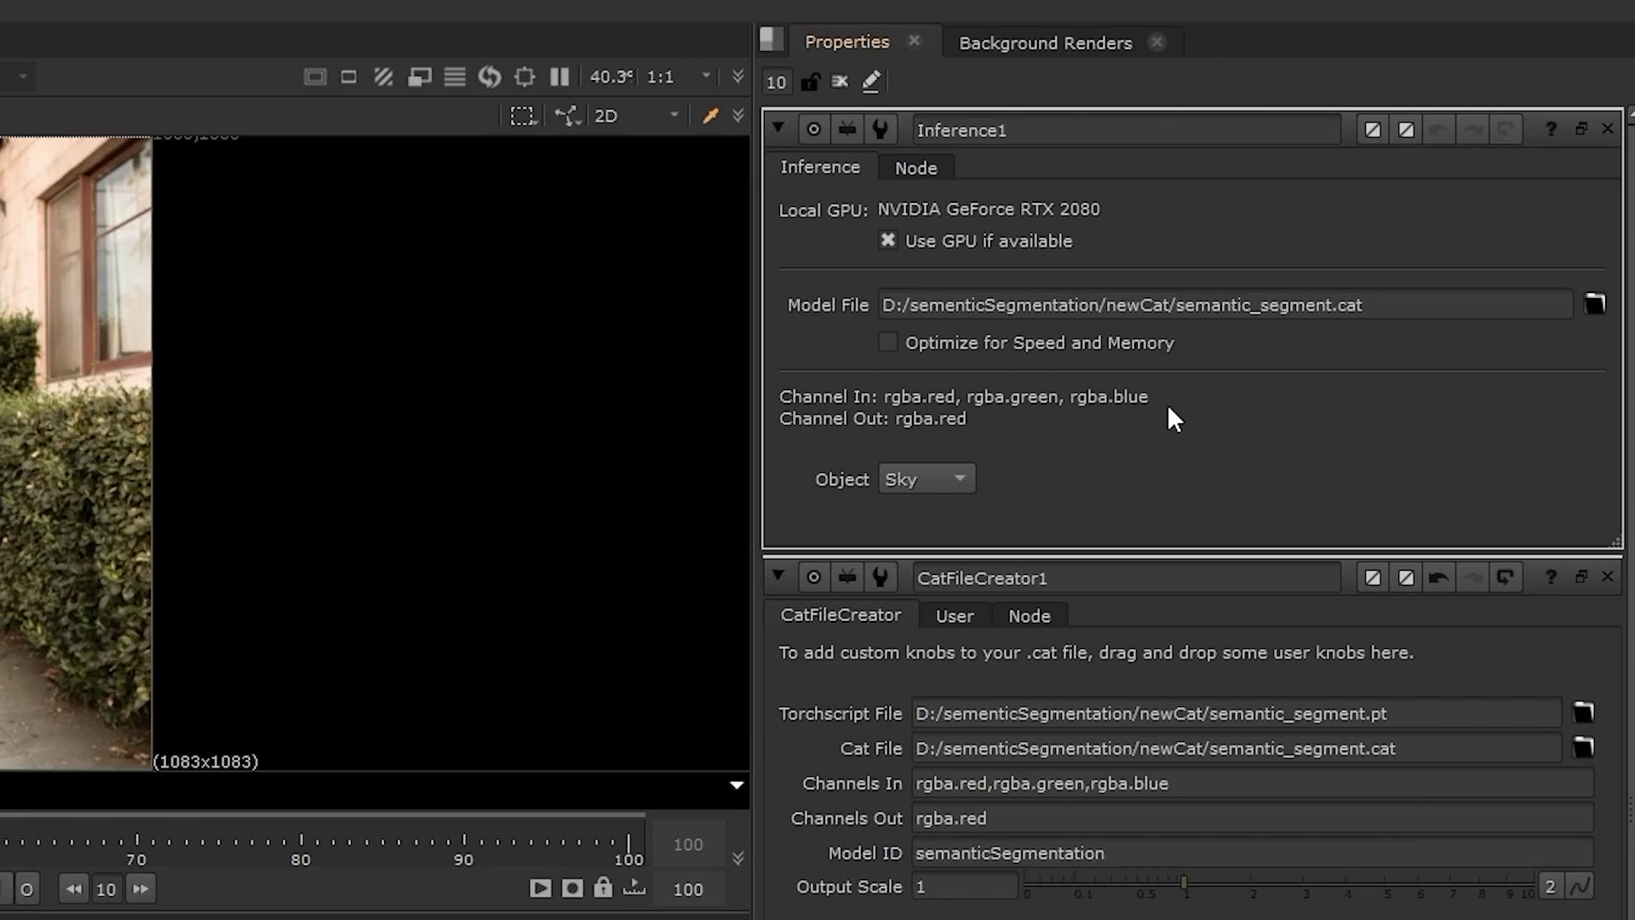
left_click(959, 479)
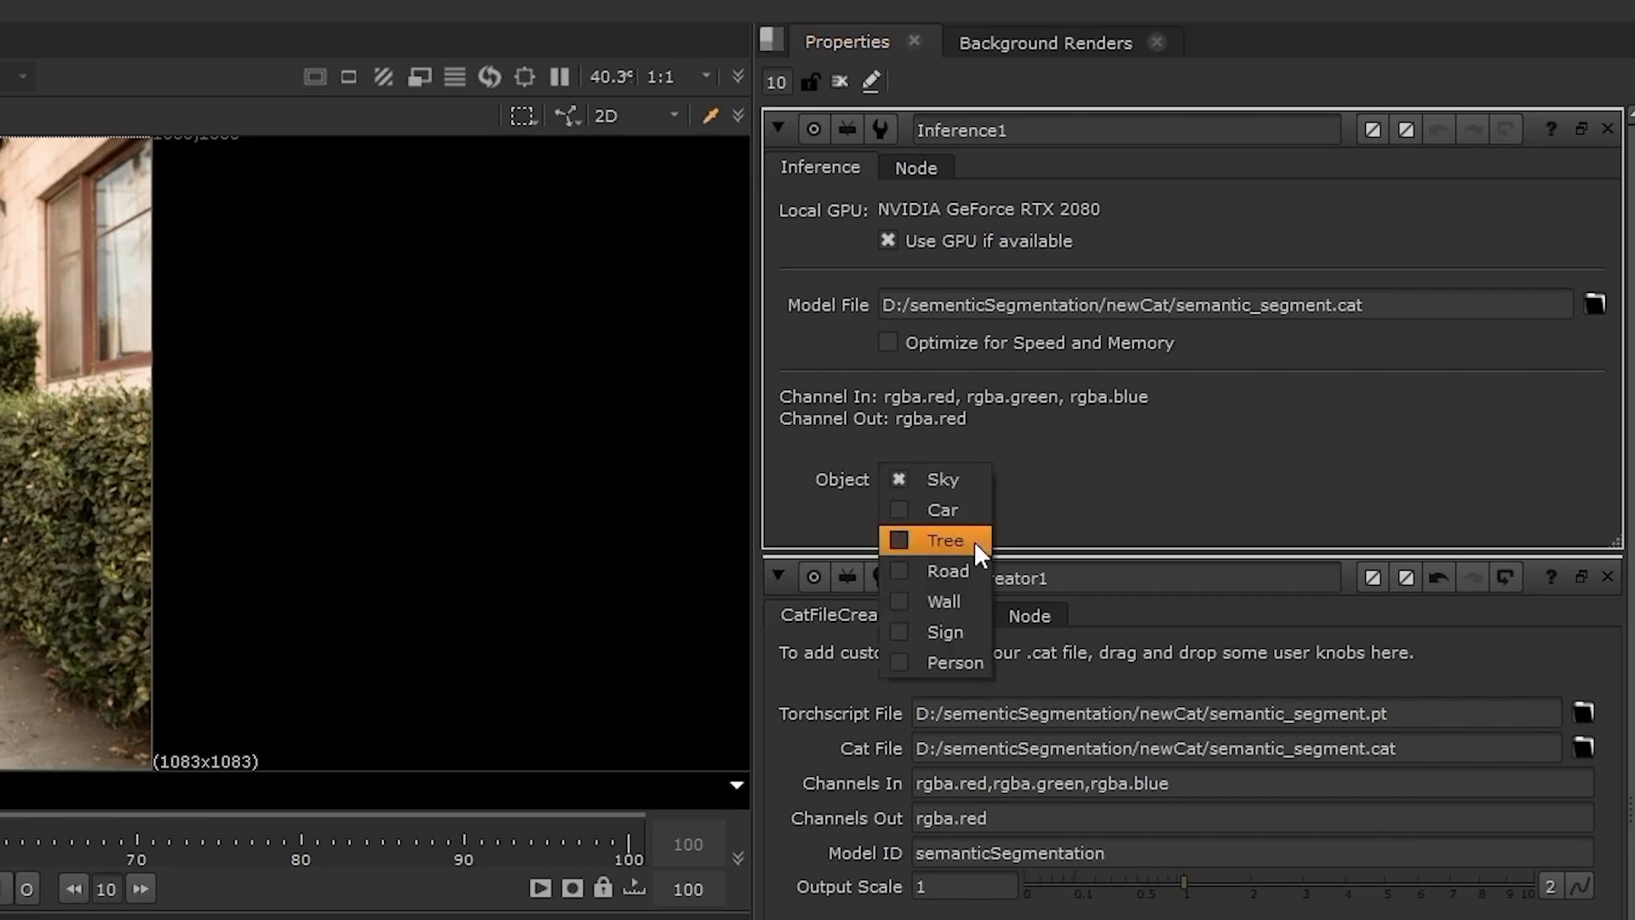
left_click(1060, 482)
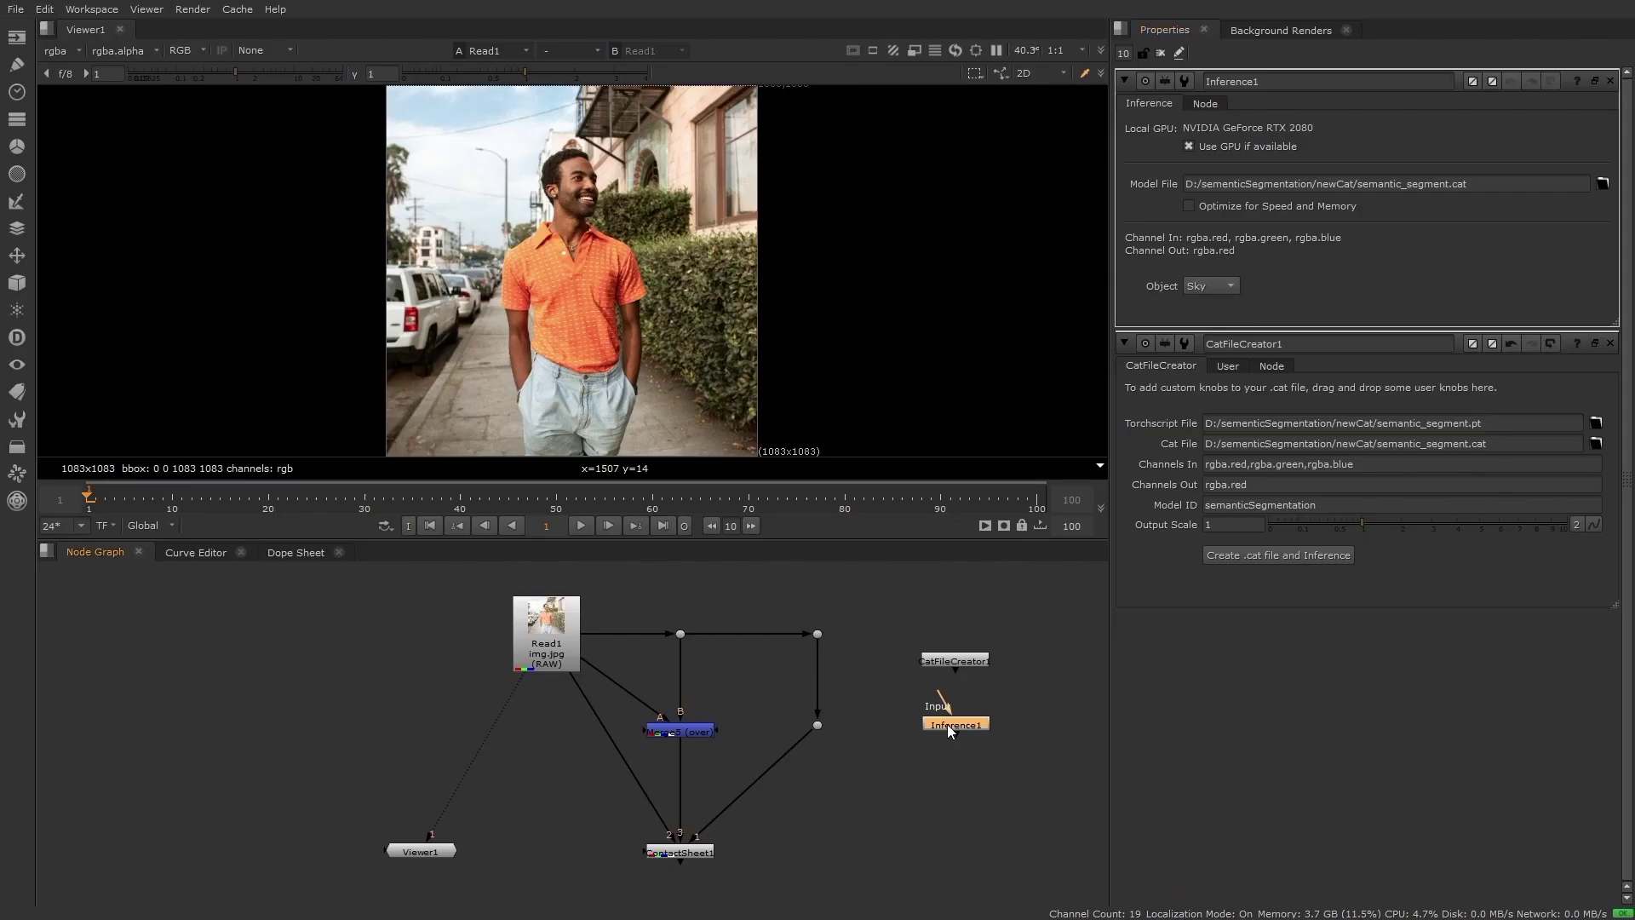
- Insert Inference1 between Read1 and the Merge, and view ContactSheet1 fitted to the viewer
left_click_drag(673, 731, 566, 737)
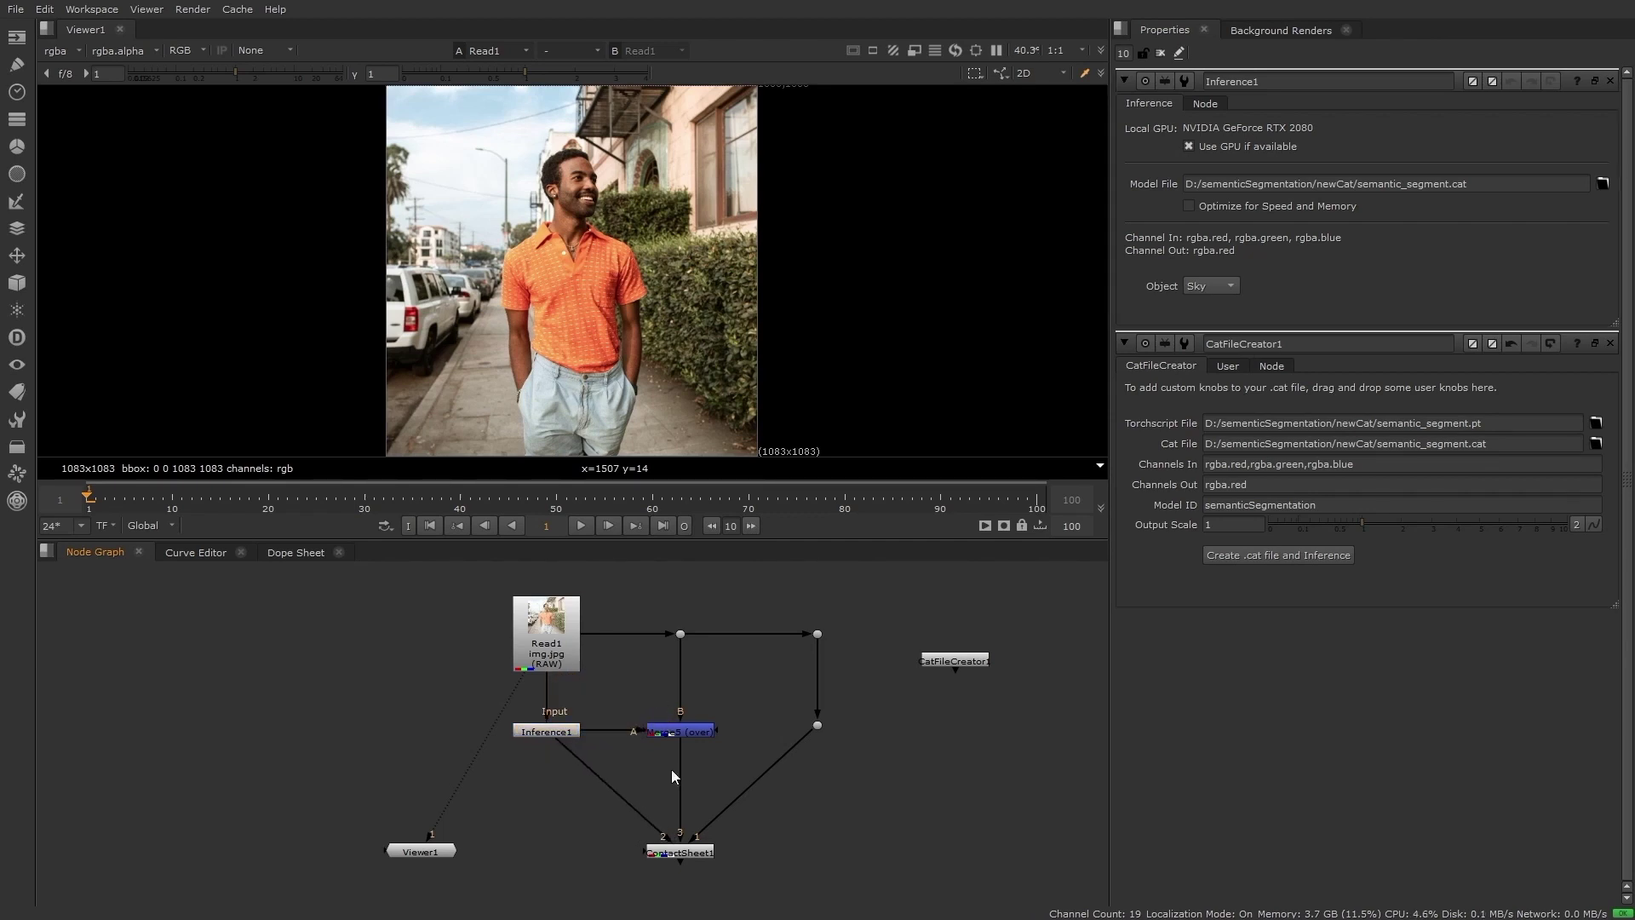
left_click(694, 852)
key("1")
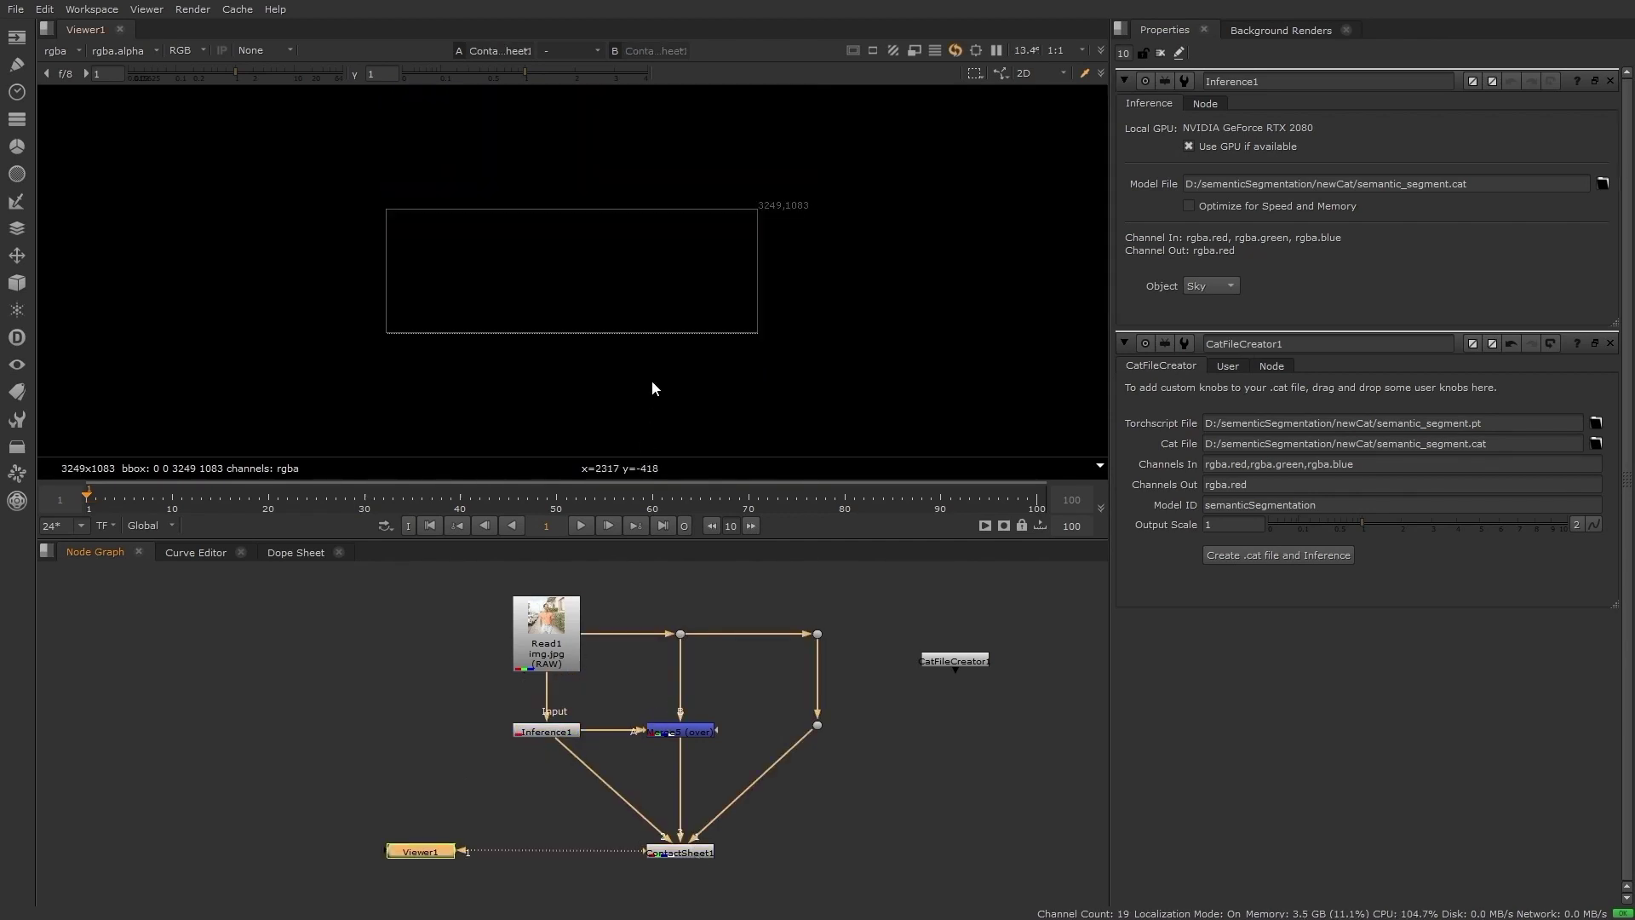
key("f")
- Try Inference1's Object classes Person, Car, Road and Wall, ending back on Person
left_click(563, 729)
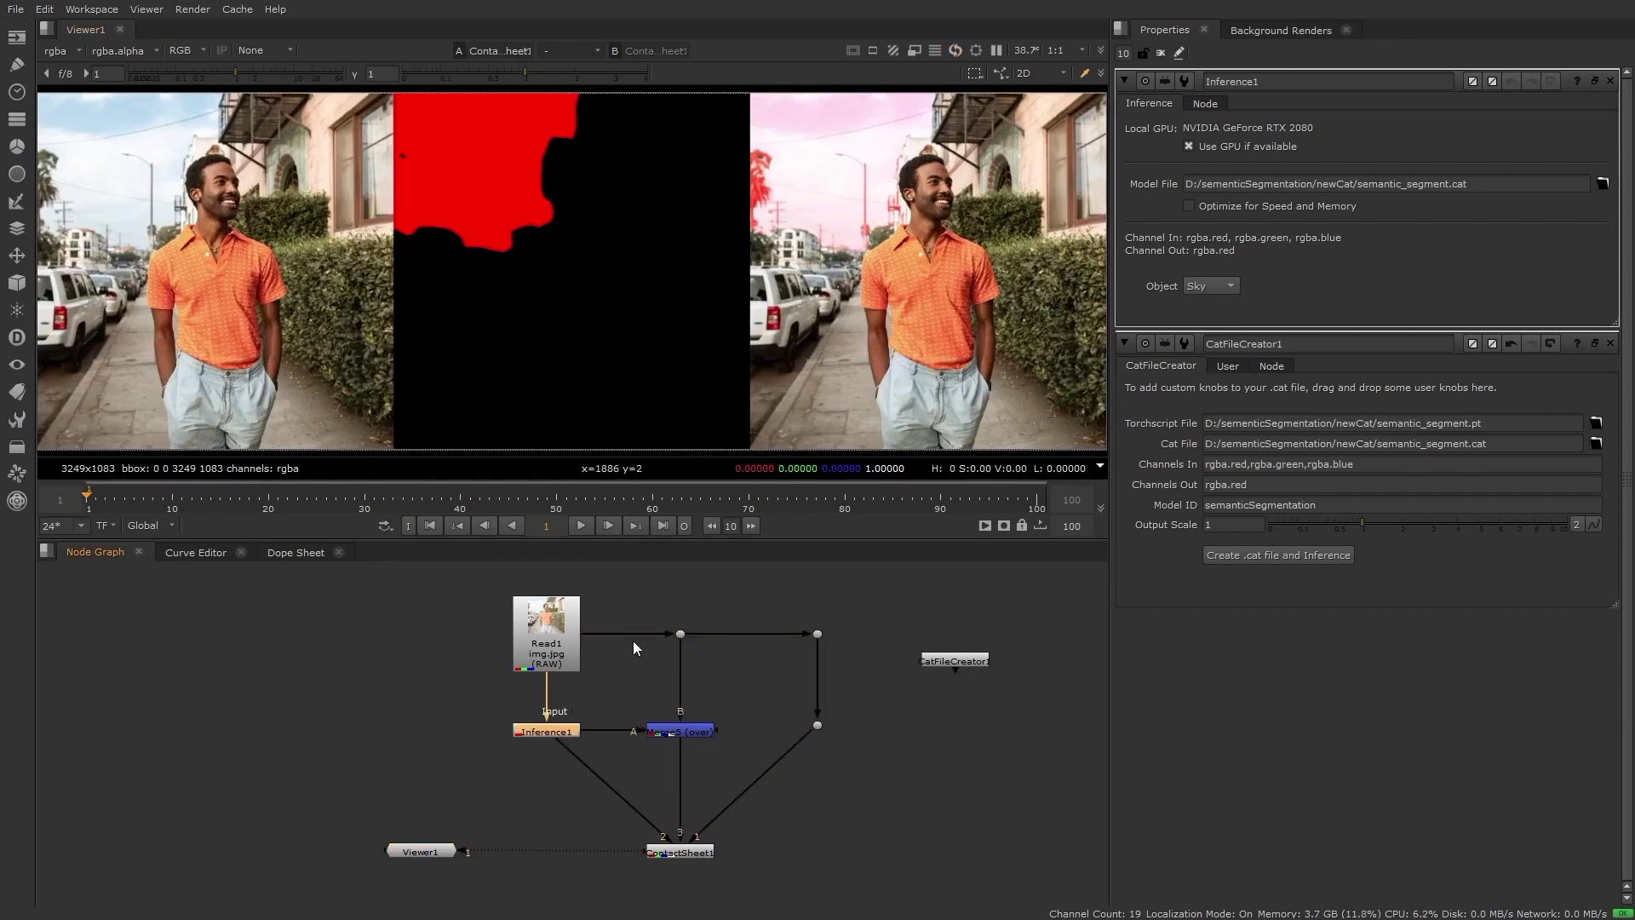
left_click(1199, 287)
left_click(1228, 392)
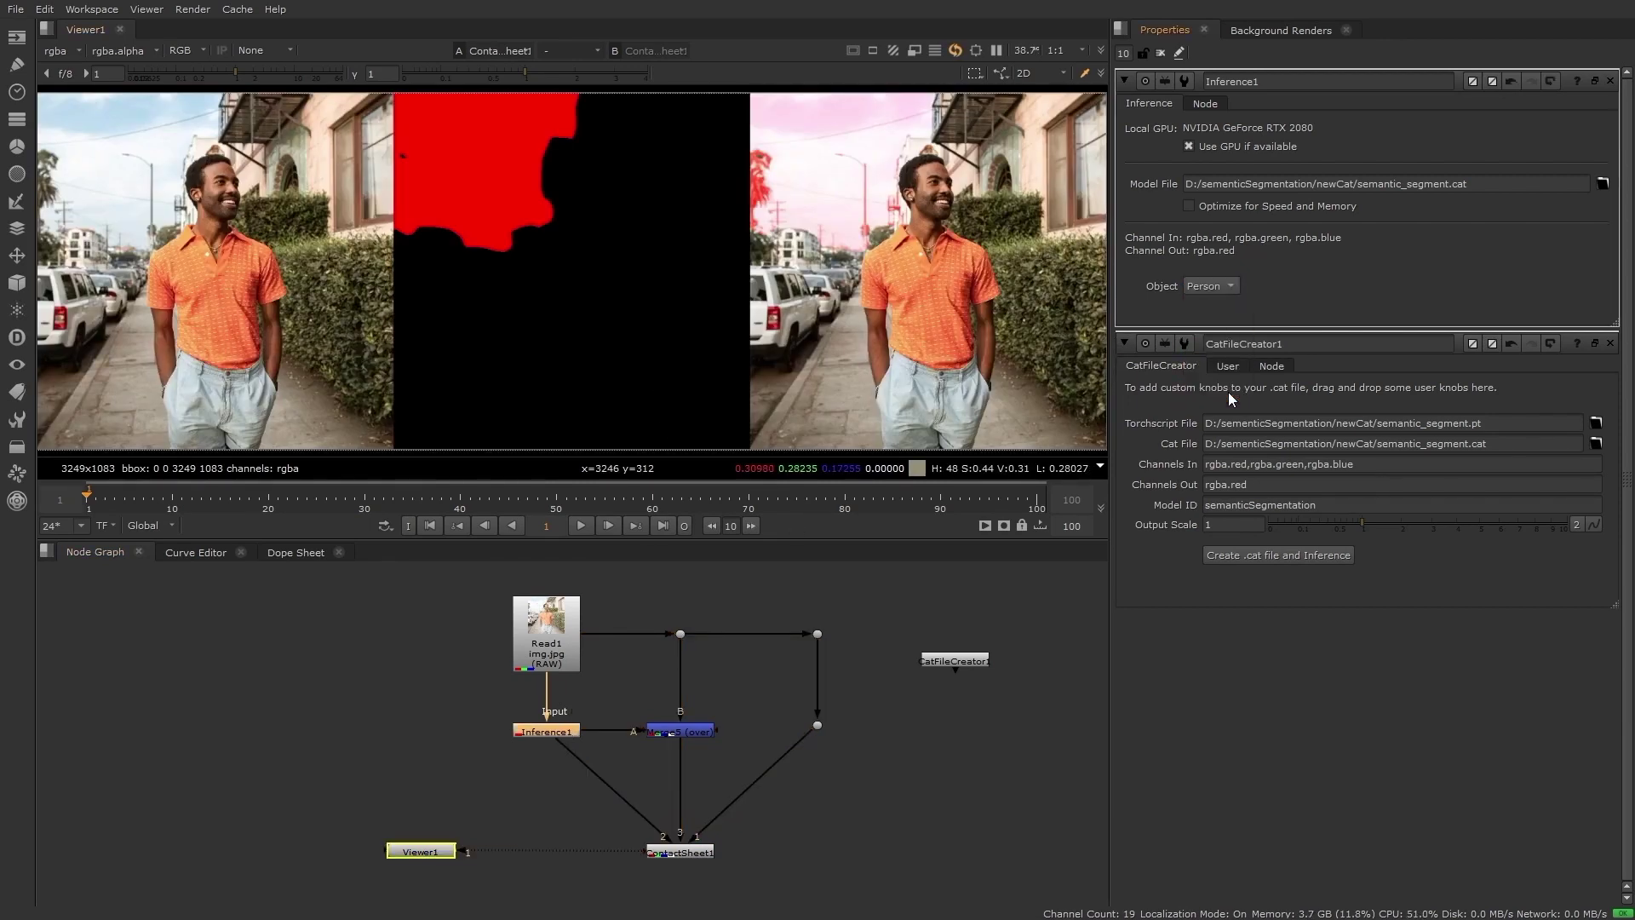
left_click(1219, 286)
left_click(1224, 197)
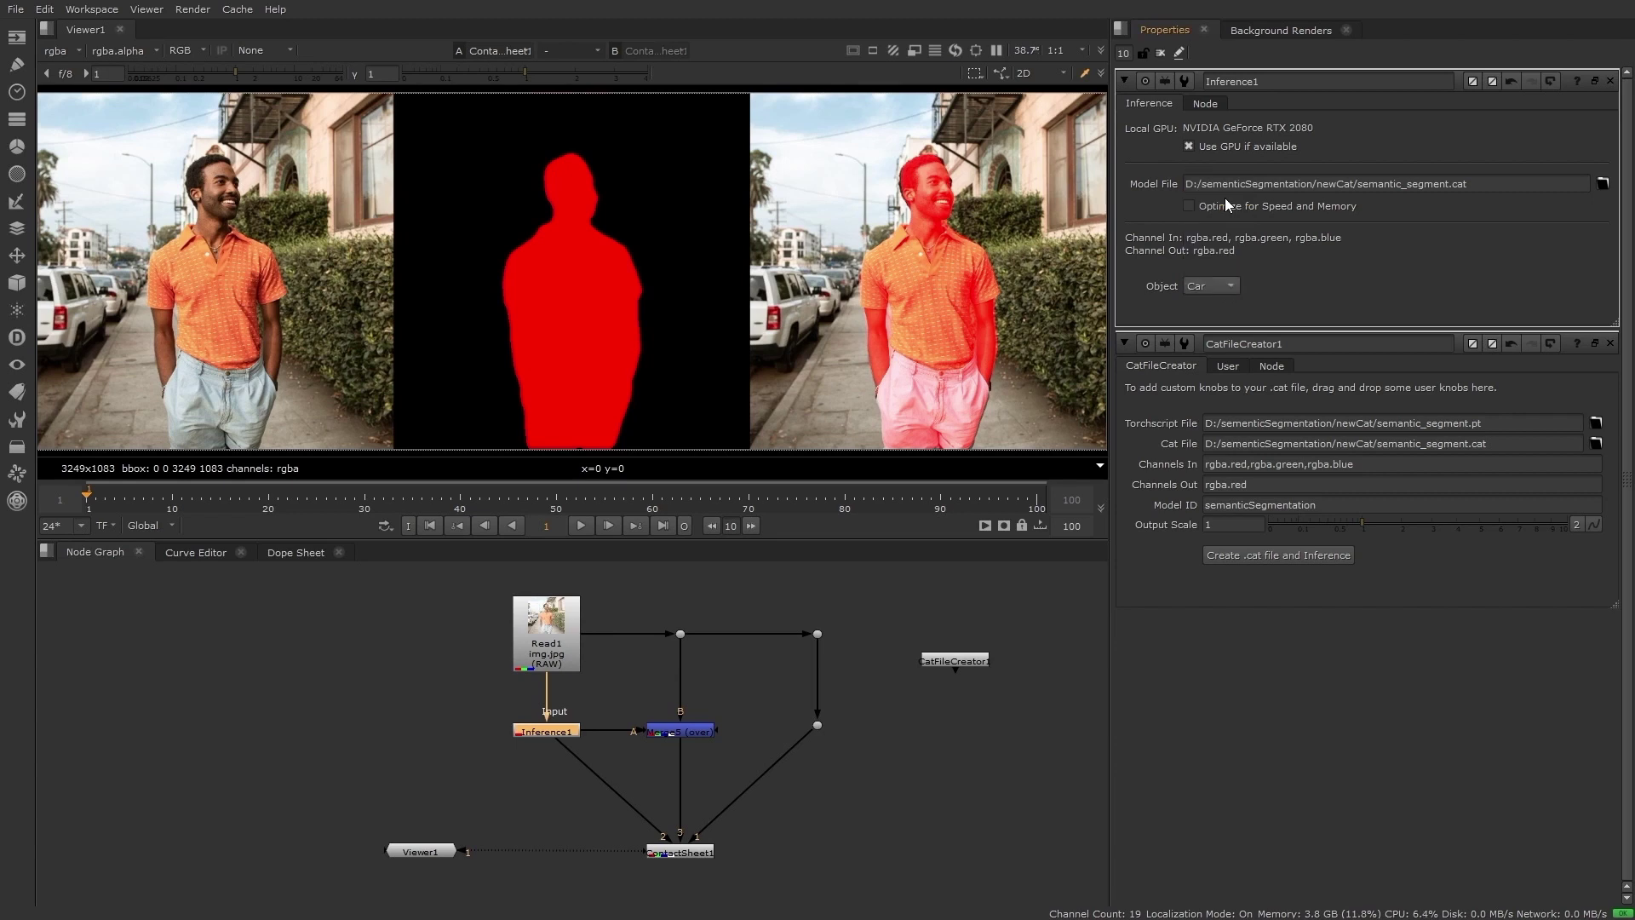
left_click(1219, 286)
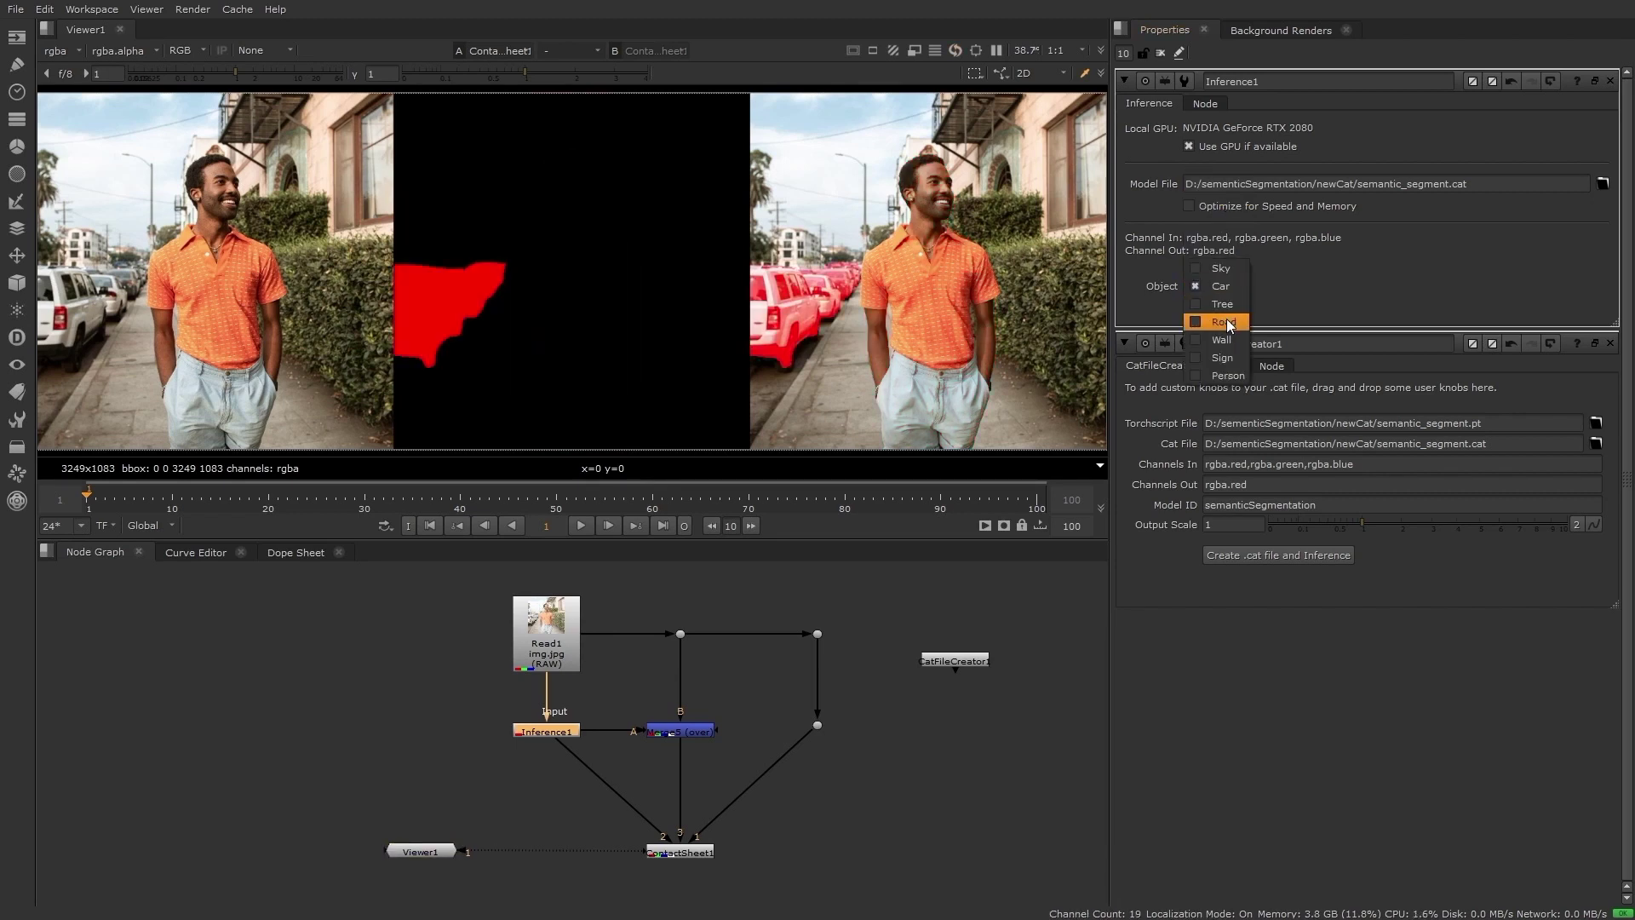
left_click(1227, 321)
left_click(1219, 284)
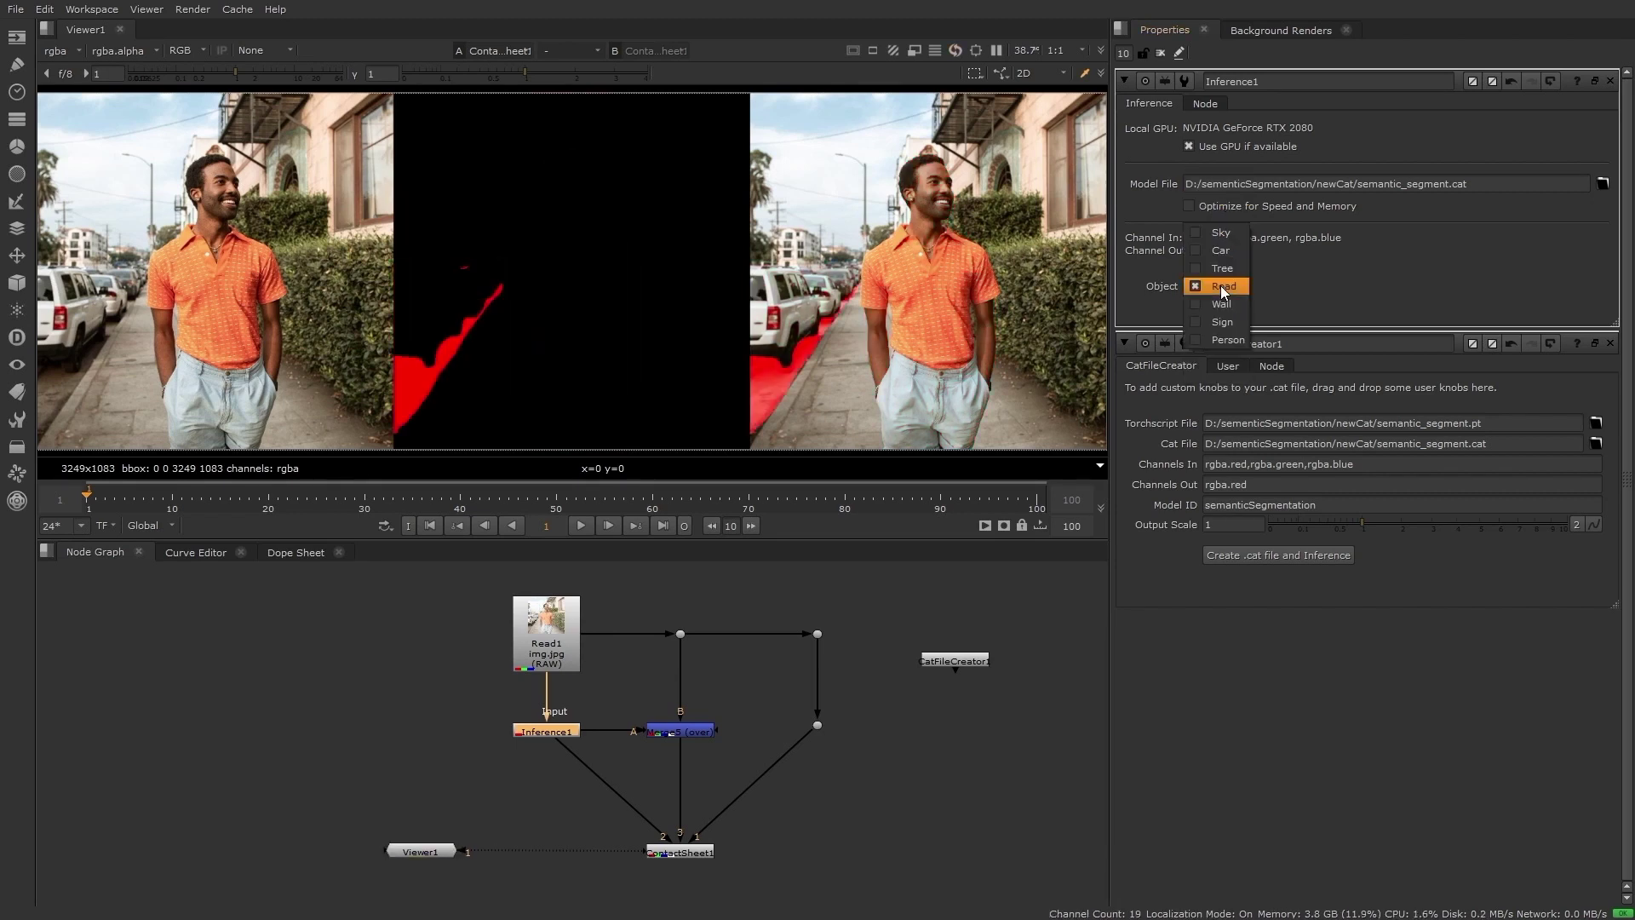
left_click(1221, 303)
left_click(1231, 284)
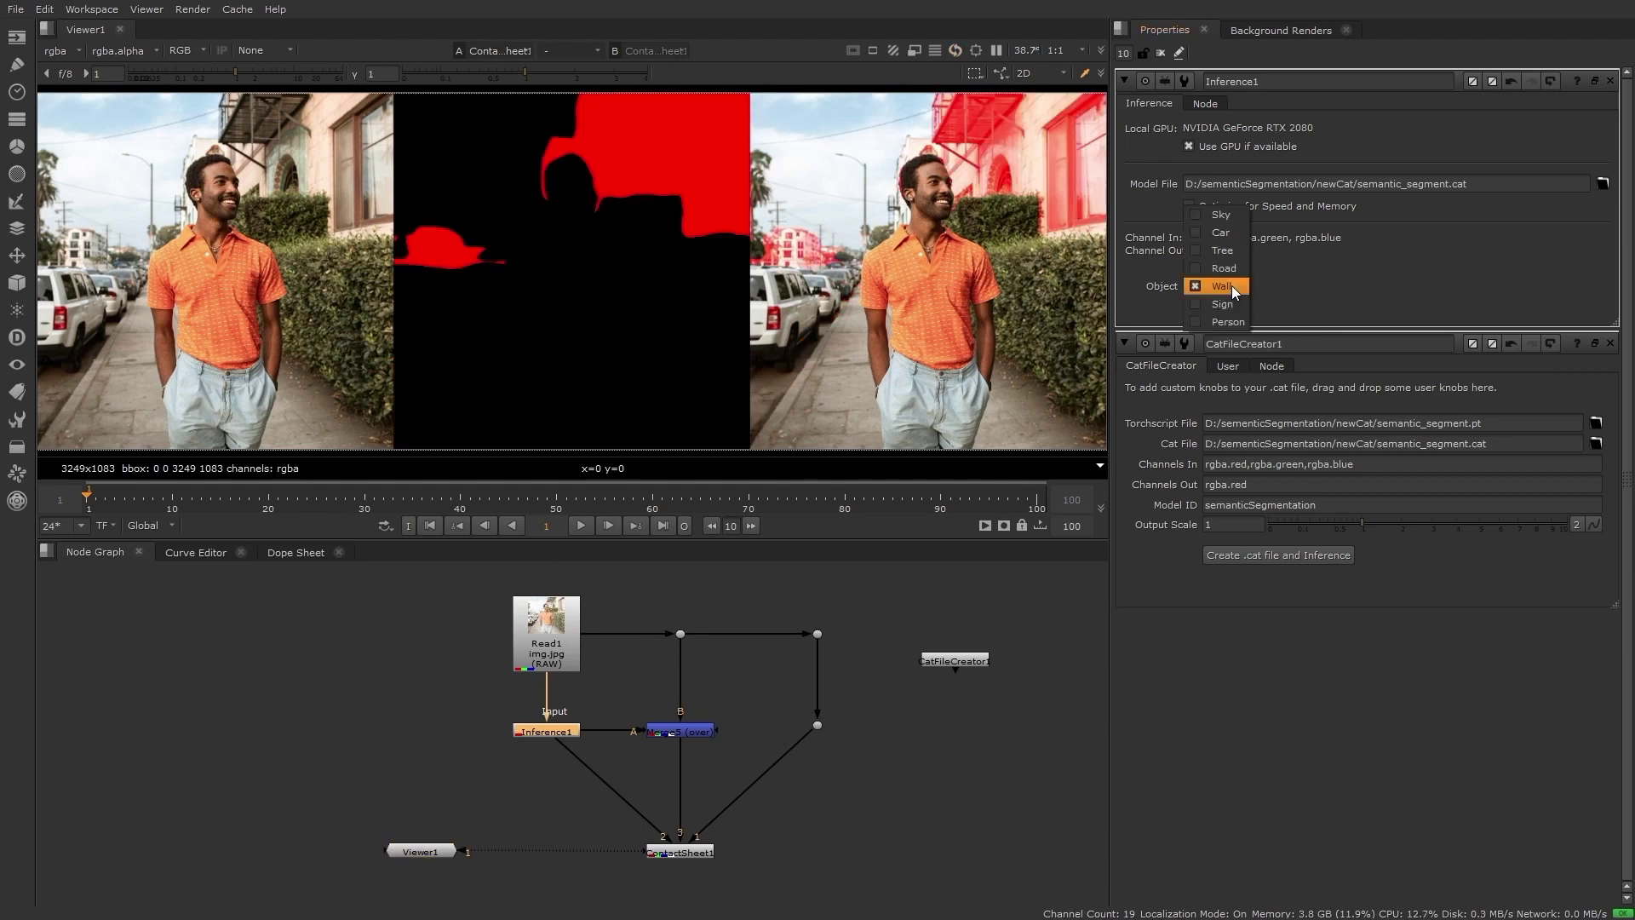
left_click(1227, 321)
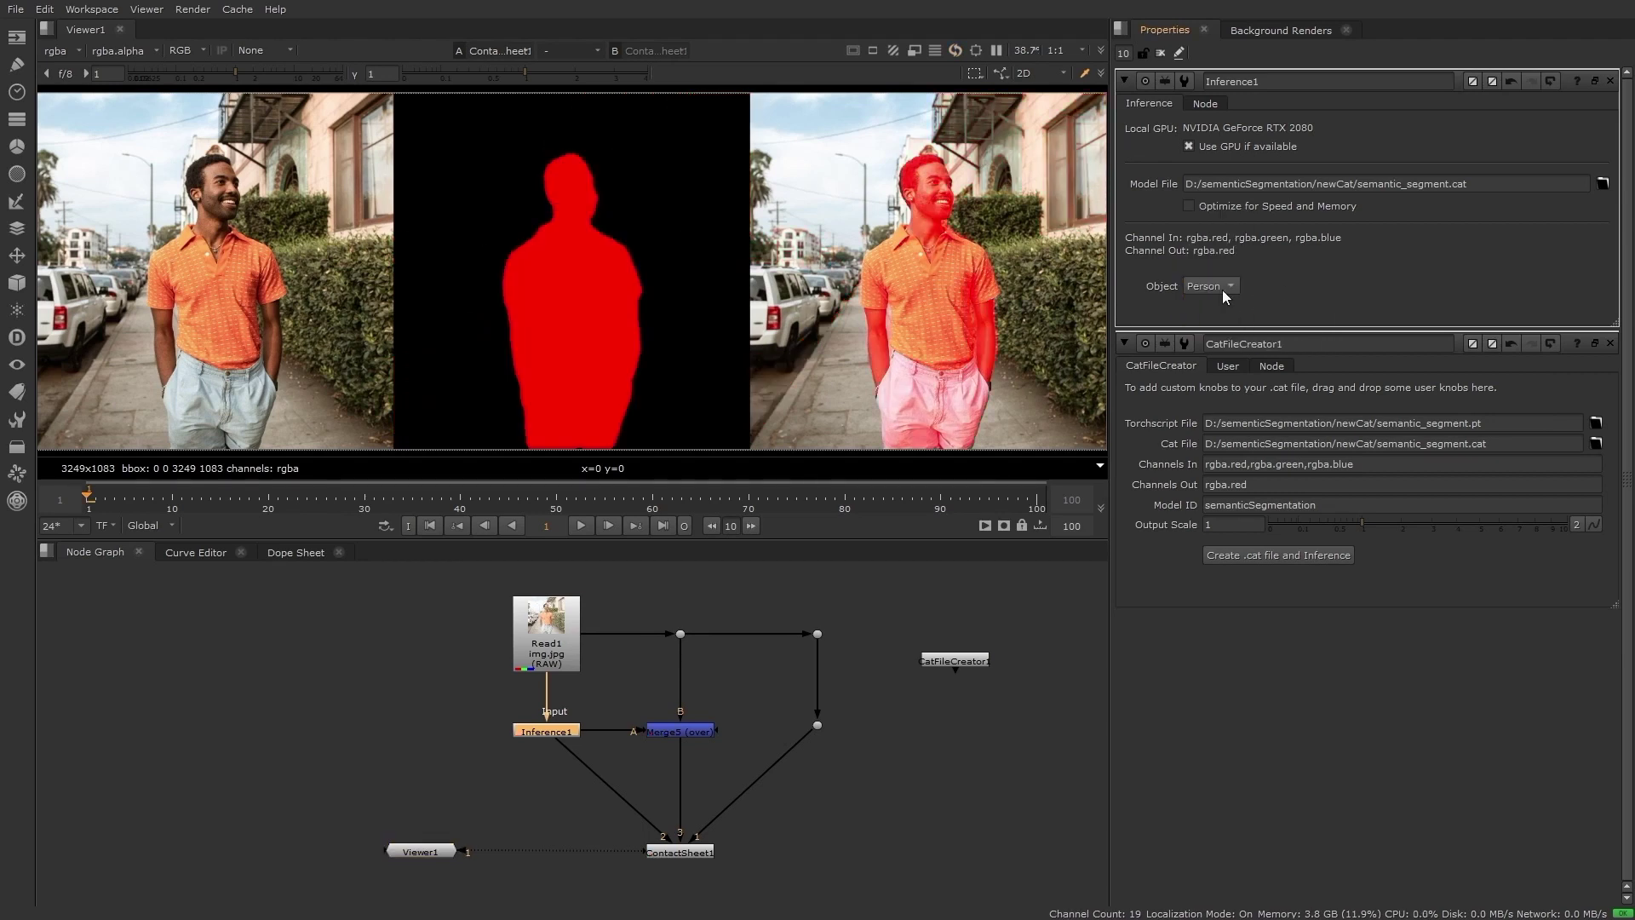
- Open Read1's properties to show its img.jpg source file
double_click(546, 645)
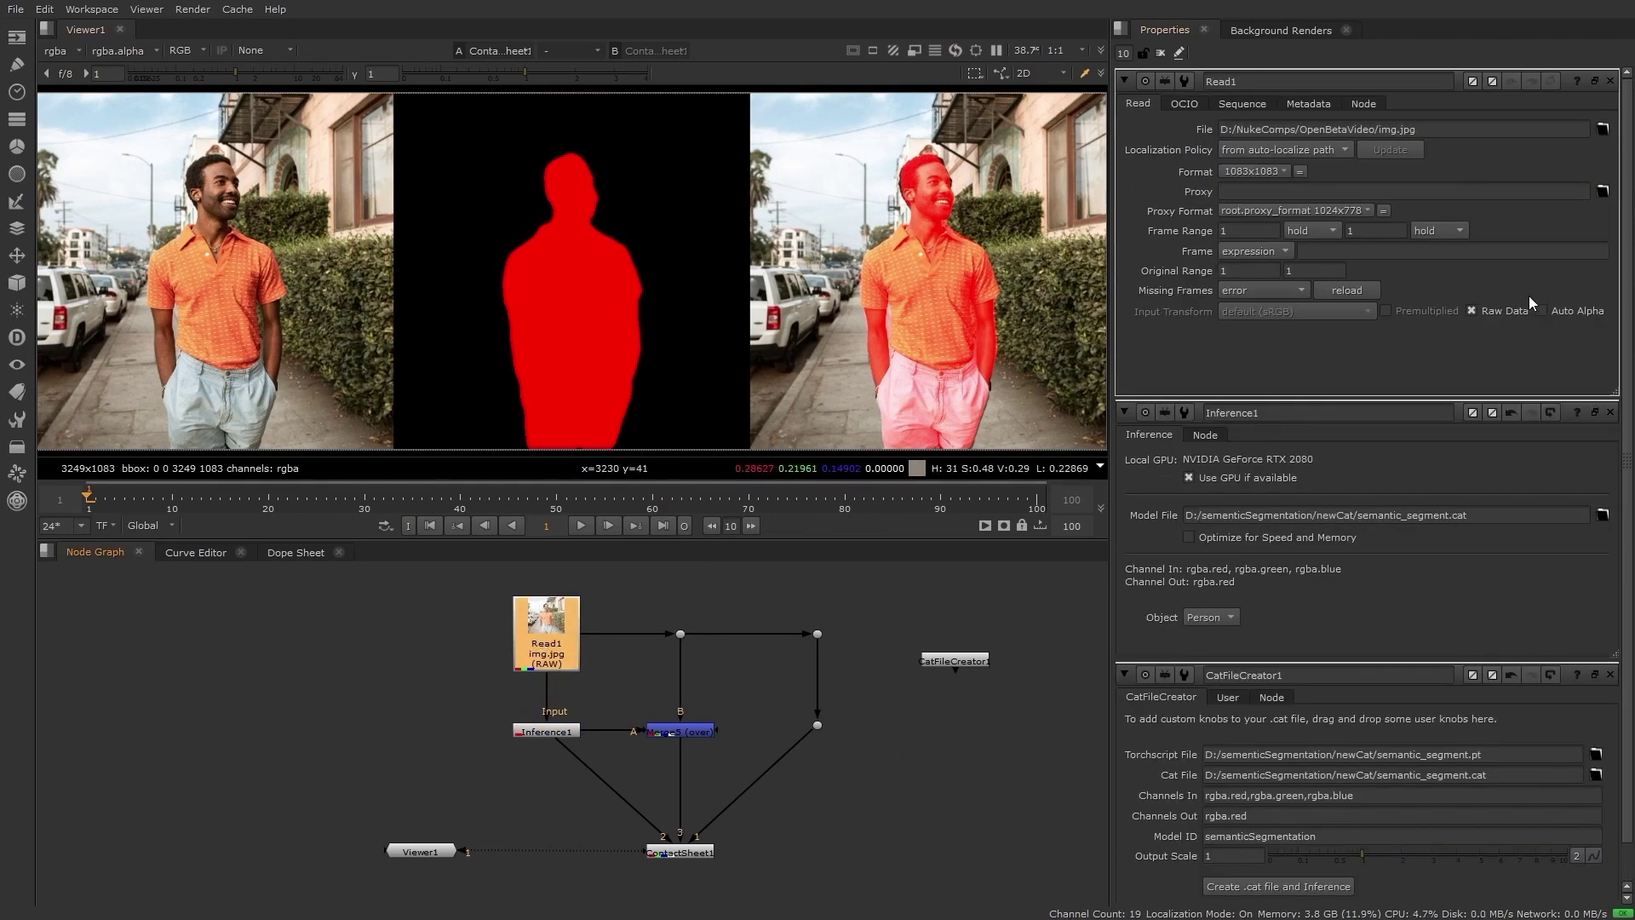